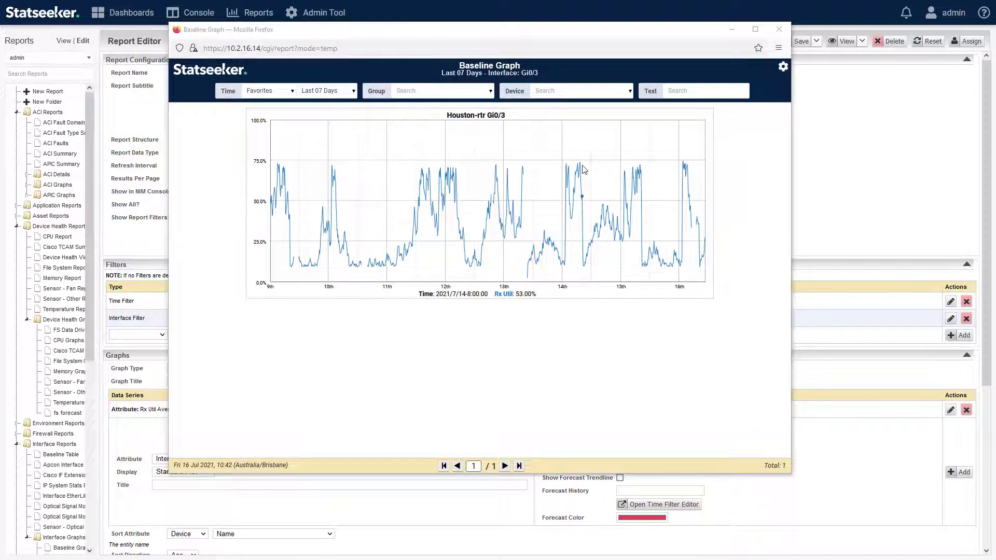
Close the preview of the Houston-rtr Gi0/3 Rx Util 7-day Baseline Graph.
click(779, 29)
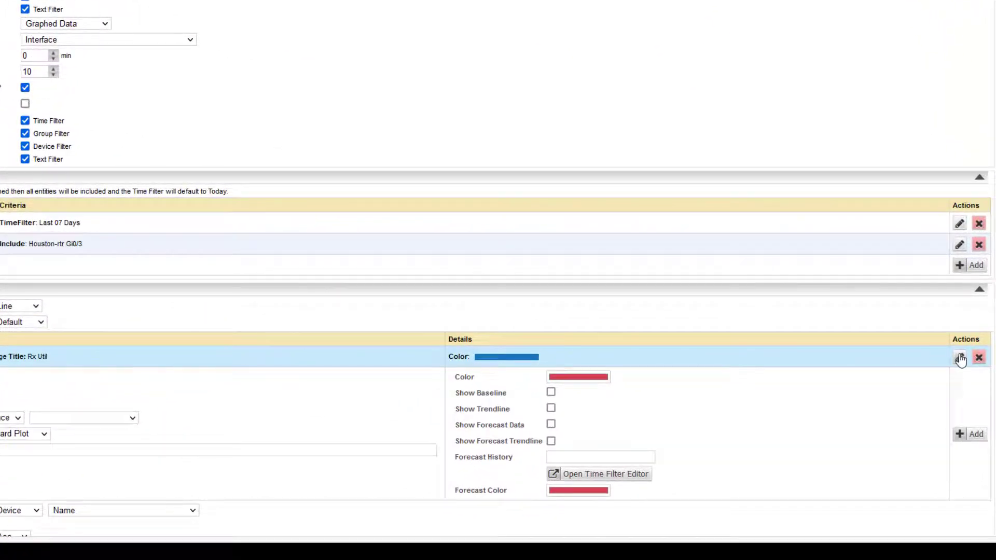
Enable Show Baseline on the Rx Util series and preview the report in a new window.
click(960, 358)
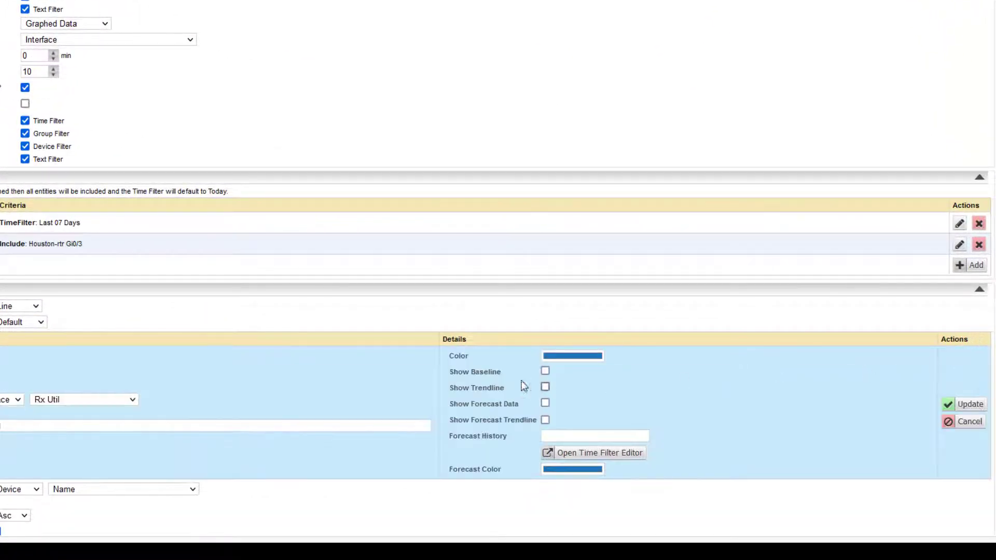
click(546, 373)
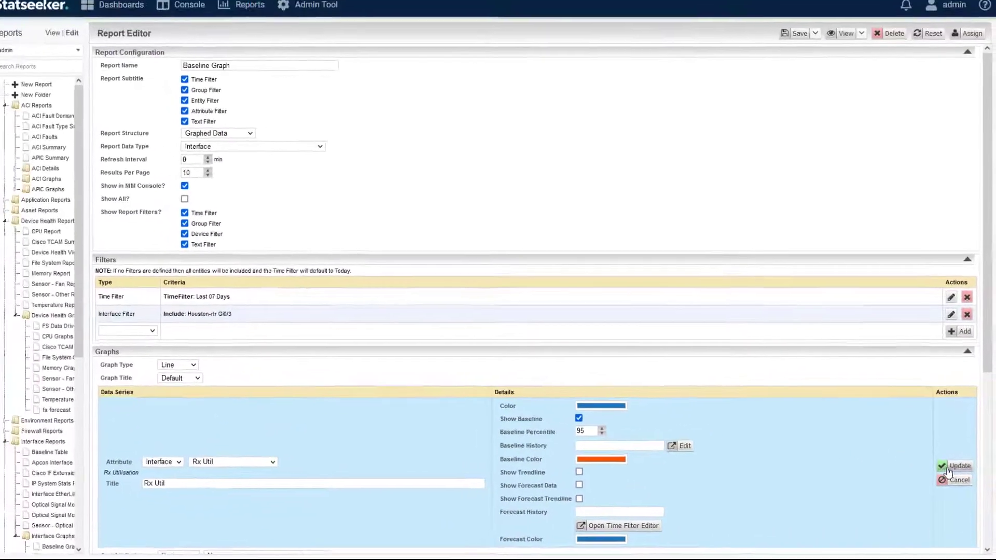
click(964, 430)
click(850, 51)
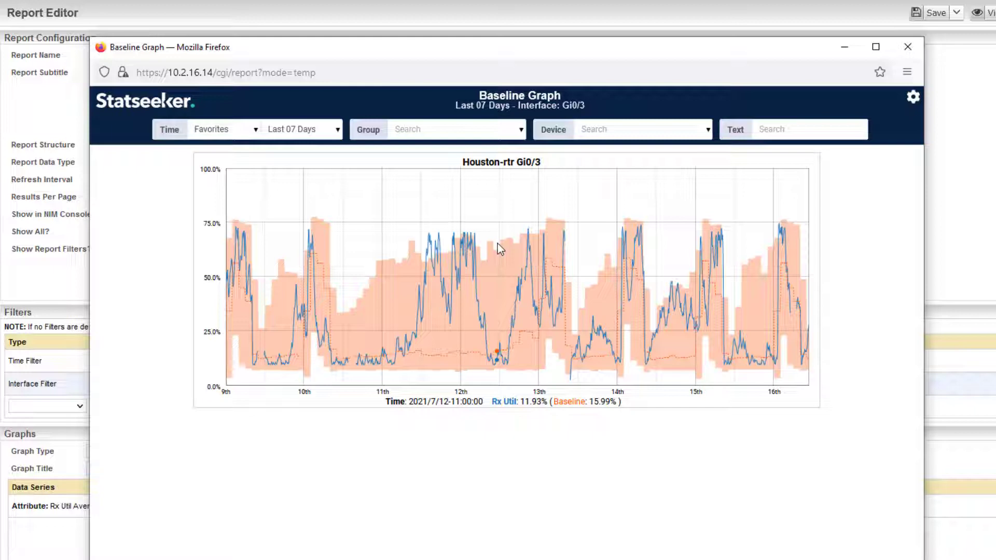
Zoom the chart into the 11th, return to the full 7-day view, then open the gear menu.
drag(422, 243, 457, 243)
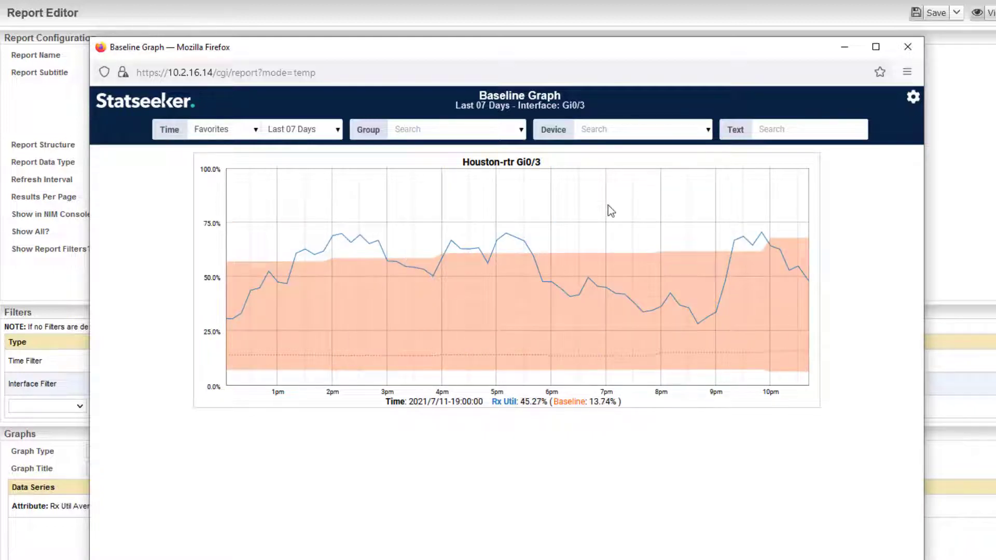
double_click(538, 295)
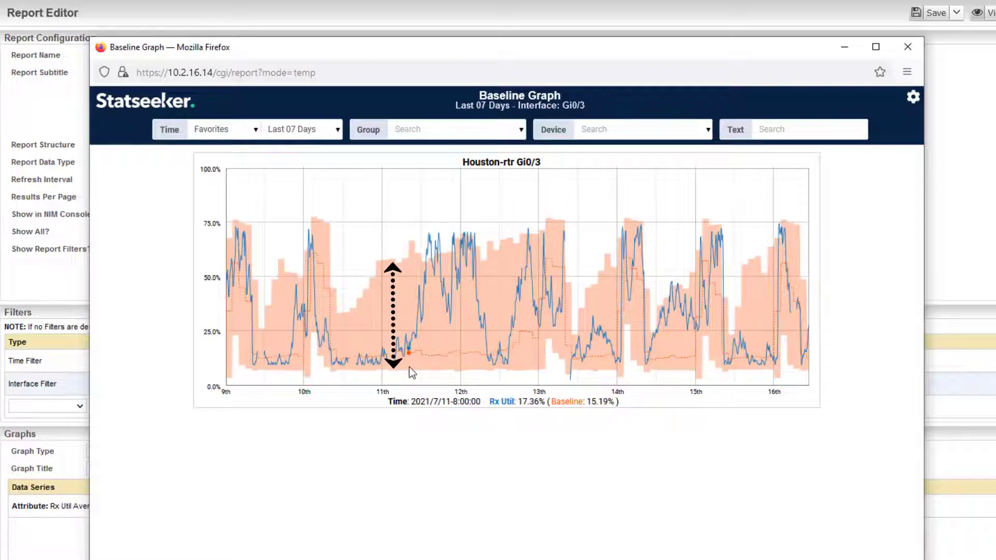
click(913, 96)
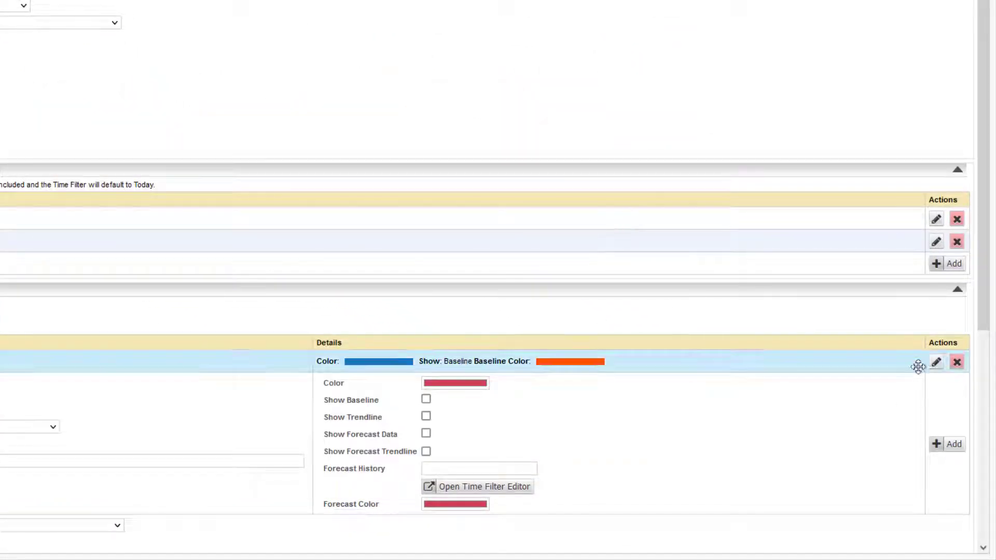
Change the Rx Util series baseline percentile to 70.
click(936, 363)
drag(463, 395, 414, 400)
text(70)
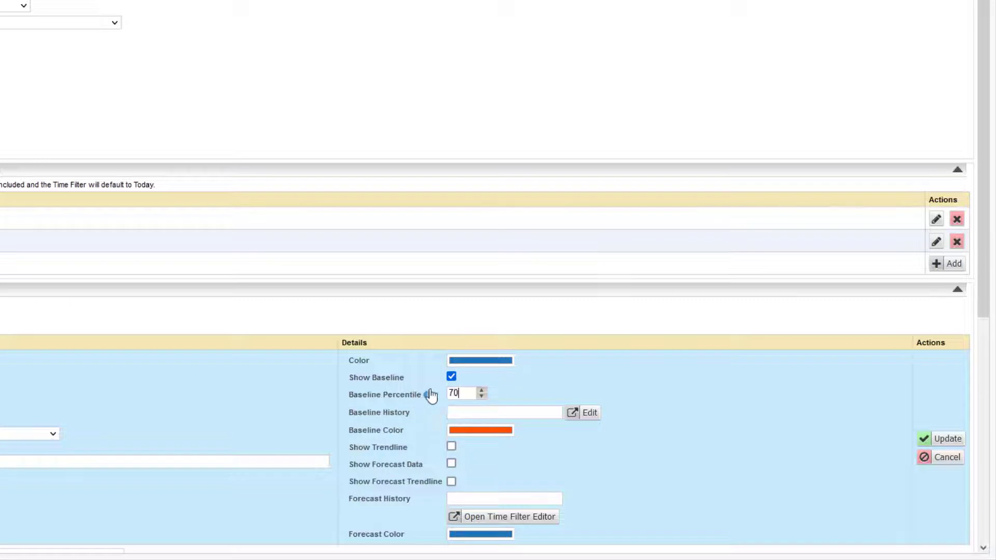
click(926, 439)
Preview the report in a new window to check the narrower band, then close it.
click(851, 41)
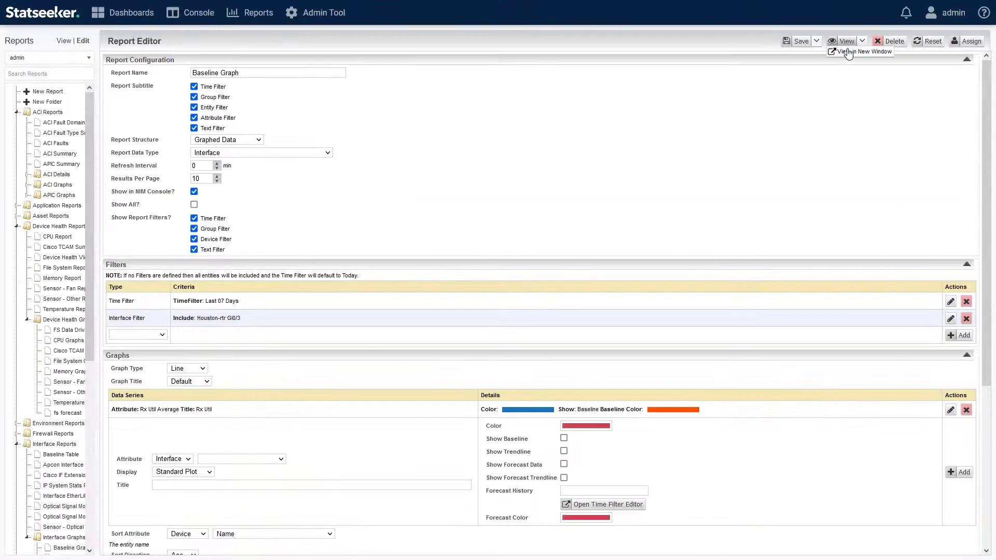
click(848, 54)
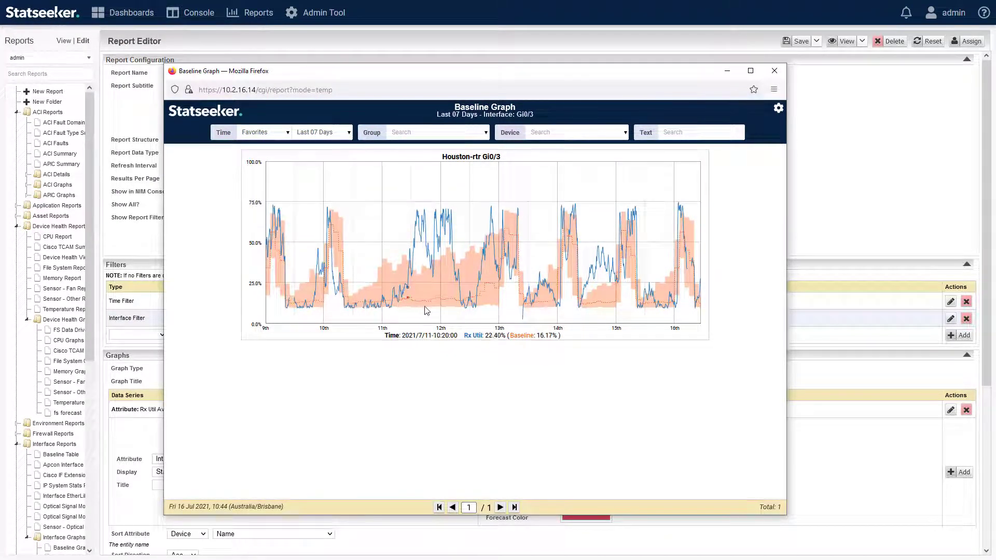
click(775, 73)
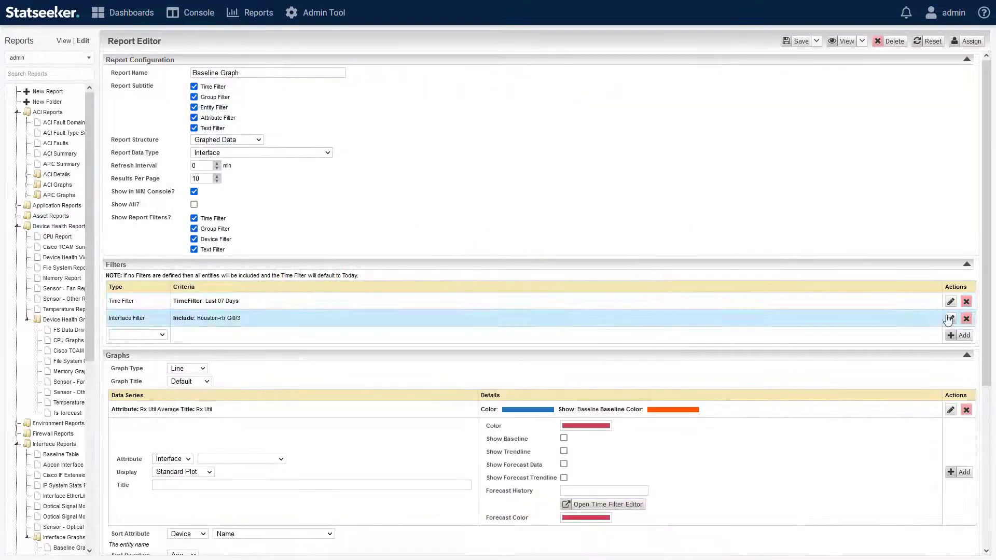
Reopen the Rx Util series settings and replace the baseline percentile 70 with 95.
click(951, 301)
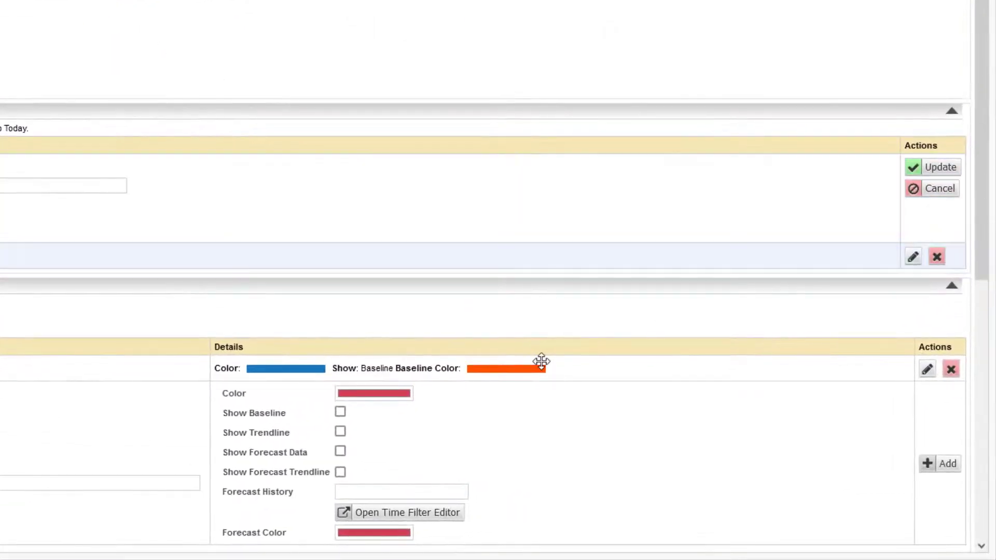
click(928, 370)
double_click(369, 405)
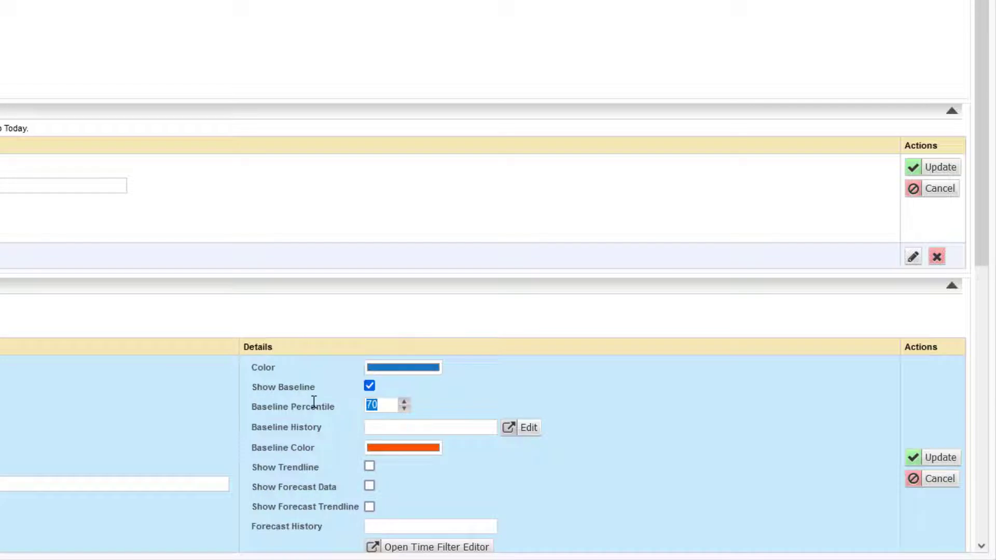
text(95)
Set the baseline history range to start 108 days ago.
click(530, 432)
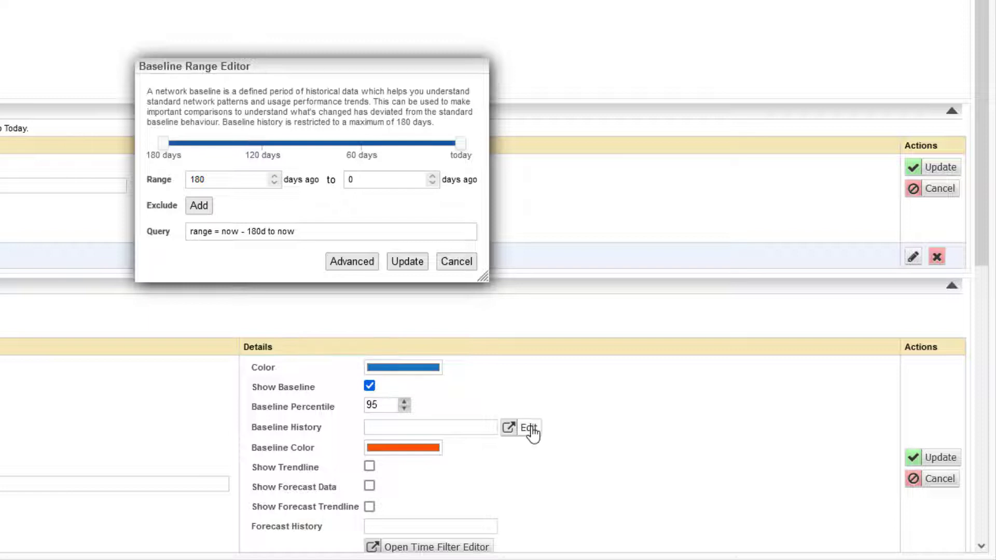
mouse_move(164, 143)
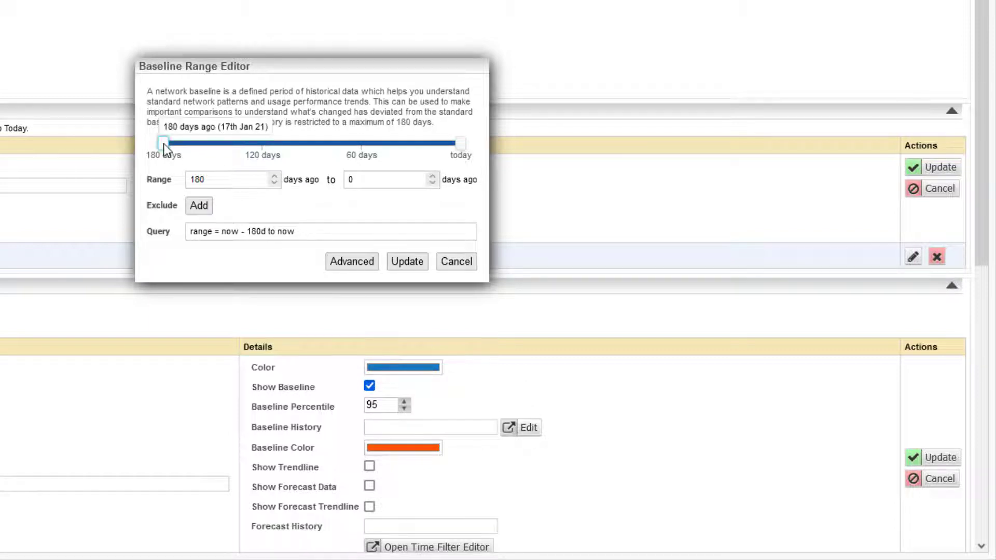
drag(164, 144, 369, 143)
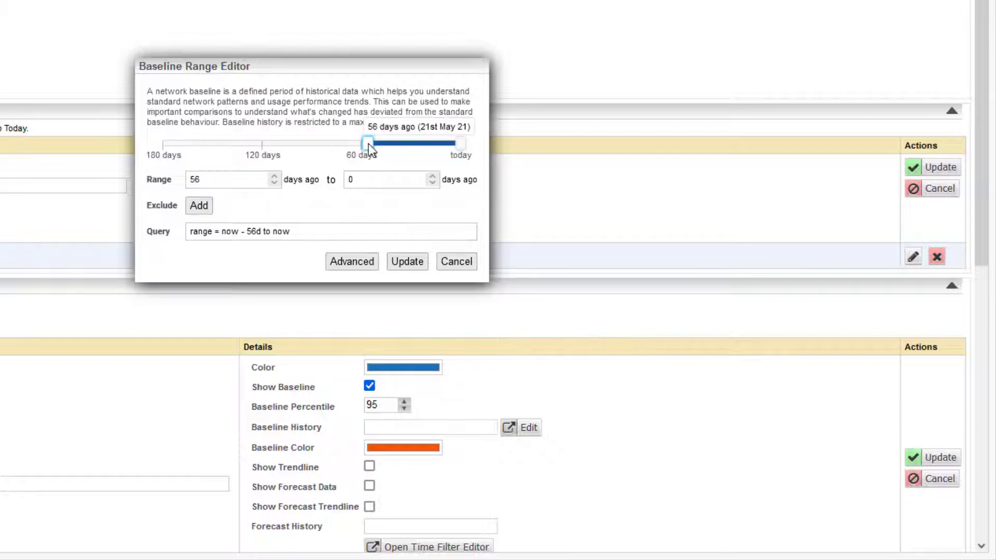
drag(367, 143, 282, 141)
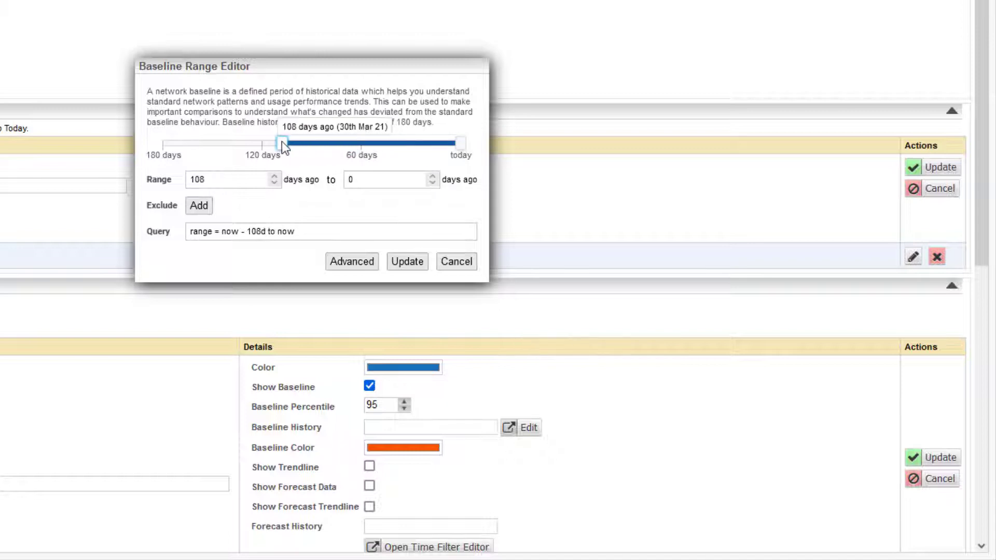
Add an excluded period from 17/05/2021 to 31/05/2021, then cancel the range settings.
click(200, 207)
drag(342, 145, 388, 148)
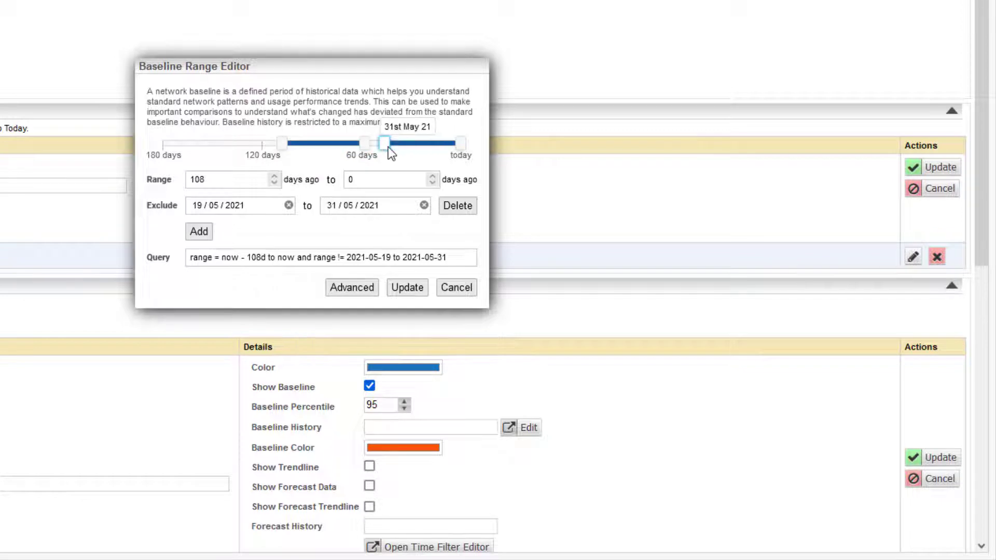
click(250, 207)
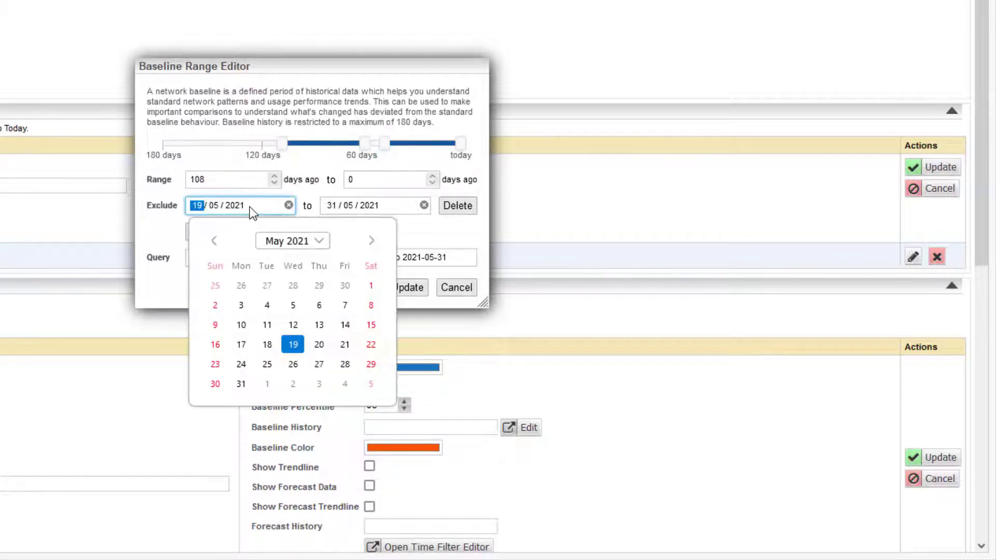
click(242, 347)
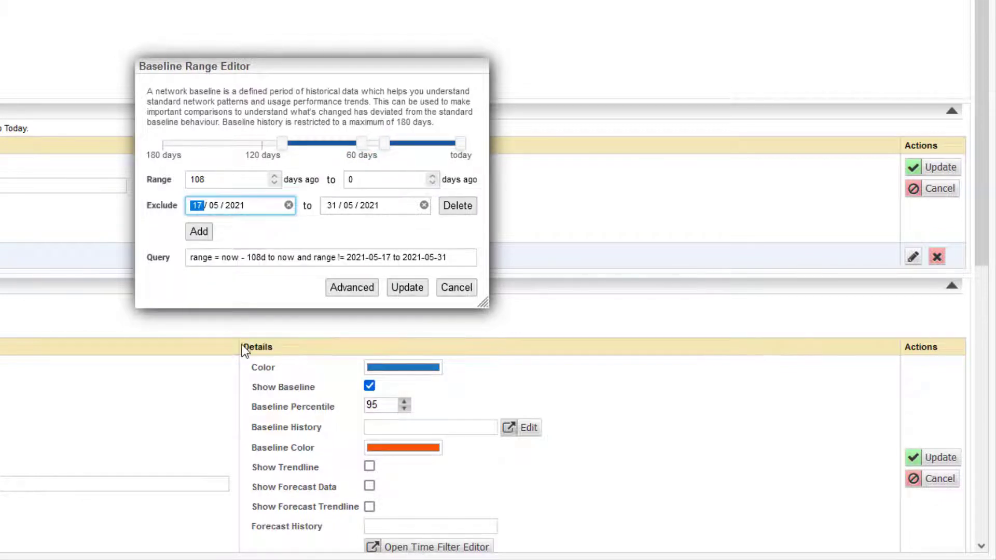
click(324, 231)
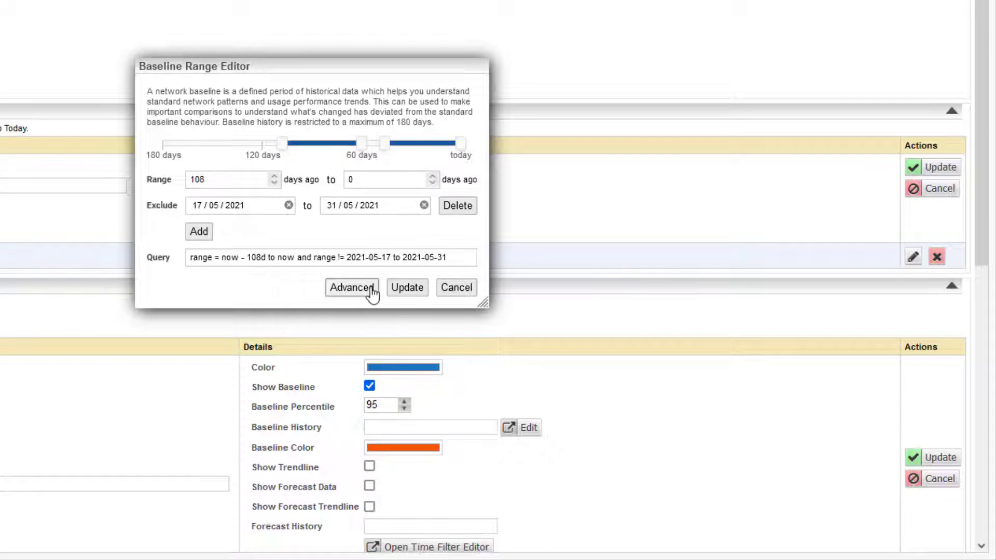
click(469, 289)
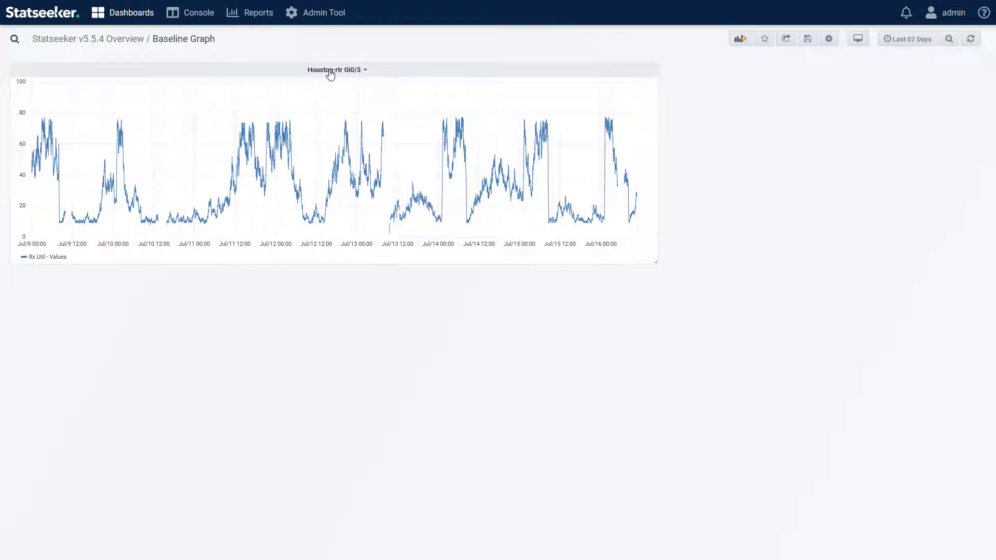
Duplicate the panel's Rx Util - Values field and make the copy a Baseline series (180 days, percentile 50).
click(331, 75)
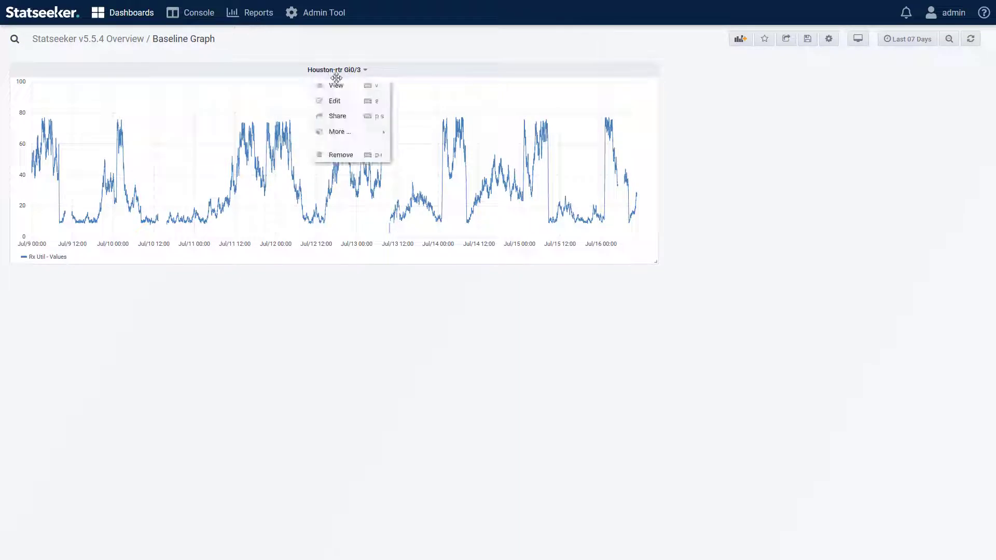
click(335, 101)
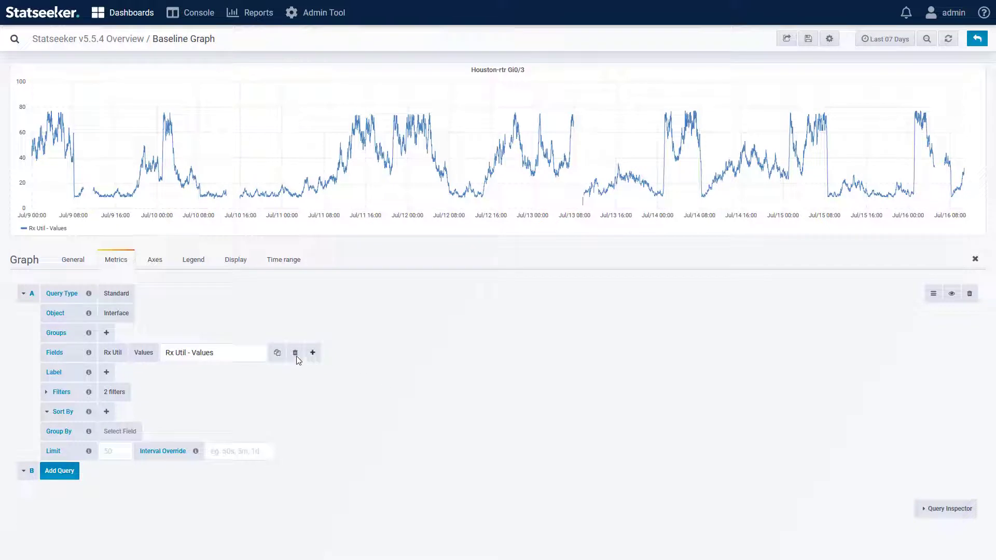
click(277, 353)
click(144, 372)
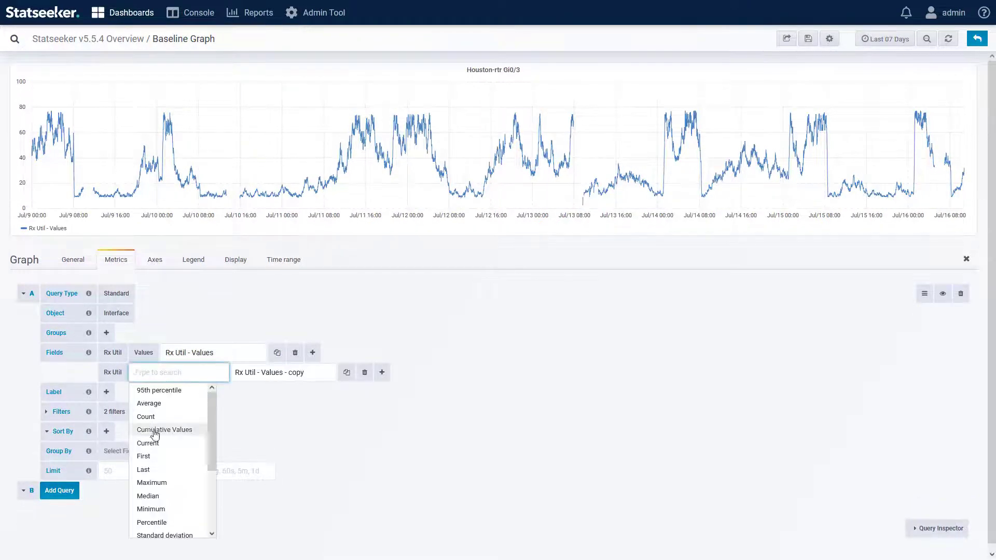
scroll(156, 503, down, 5)
mouse_move(154, 504)
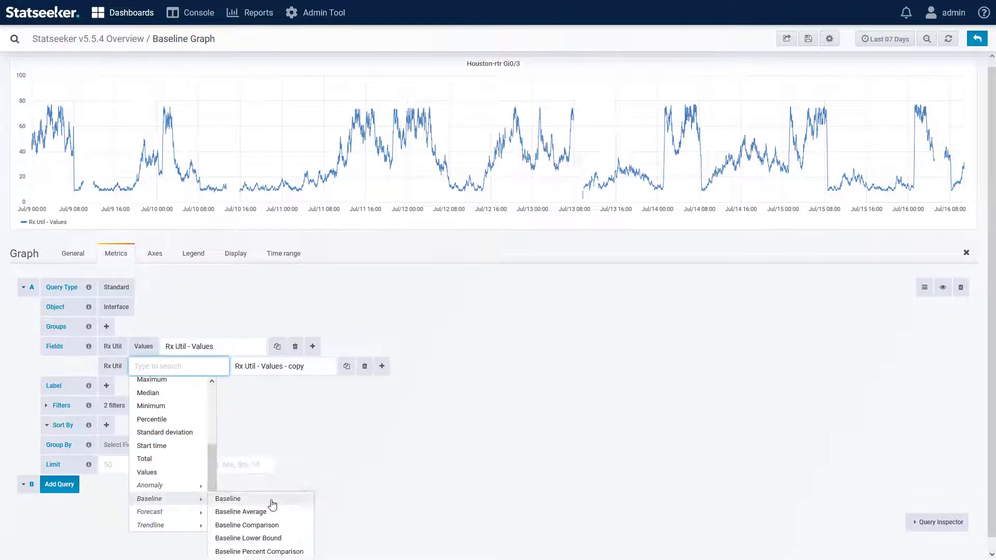
click(271, 500)
click(294, 366)
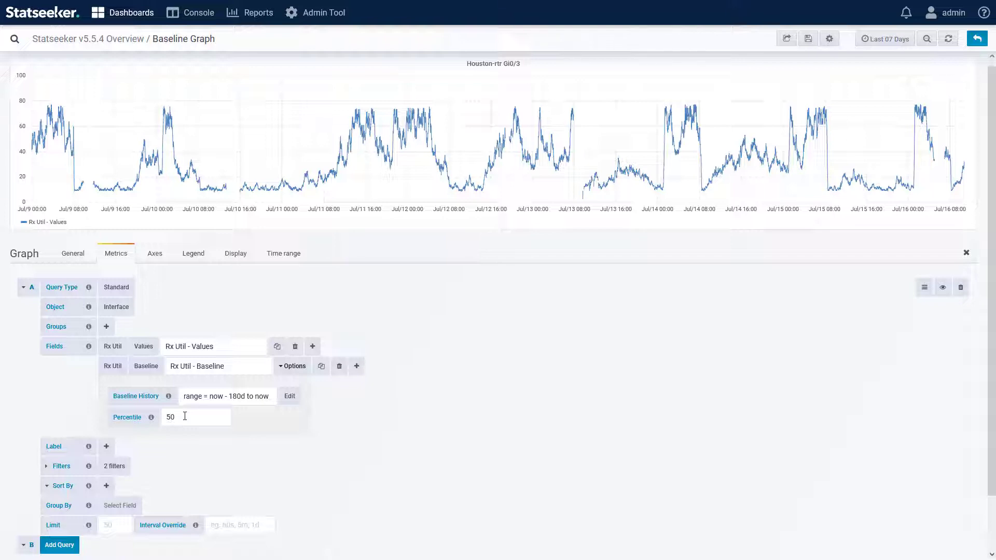
Duplicate the Baseline field and make the copy a Baseline Upper Bound (97.5) series.
click(321, 367)
click(152, 453)
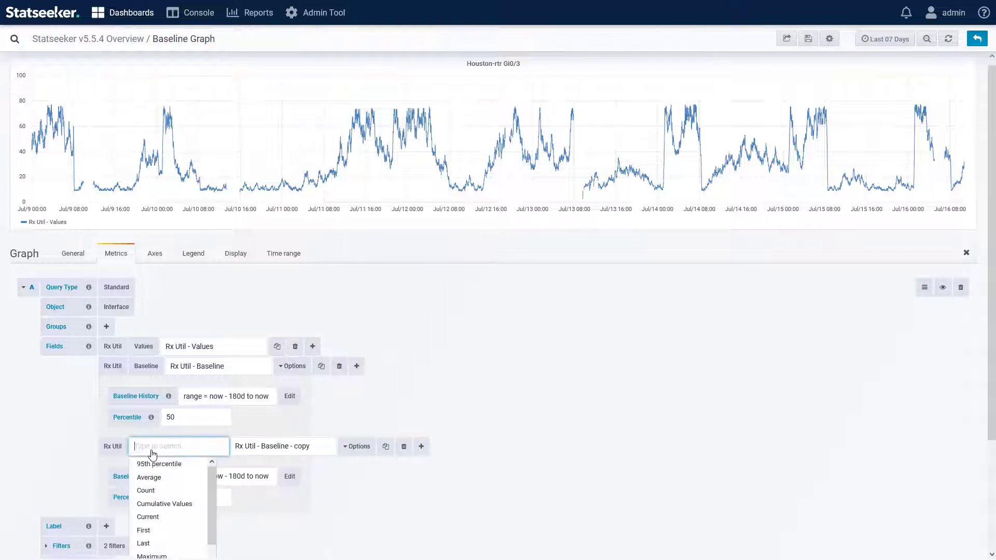
scroll(152, 461, down, 5)
mouse_move(149, 445)
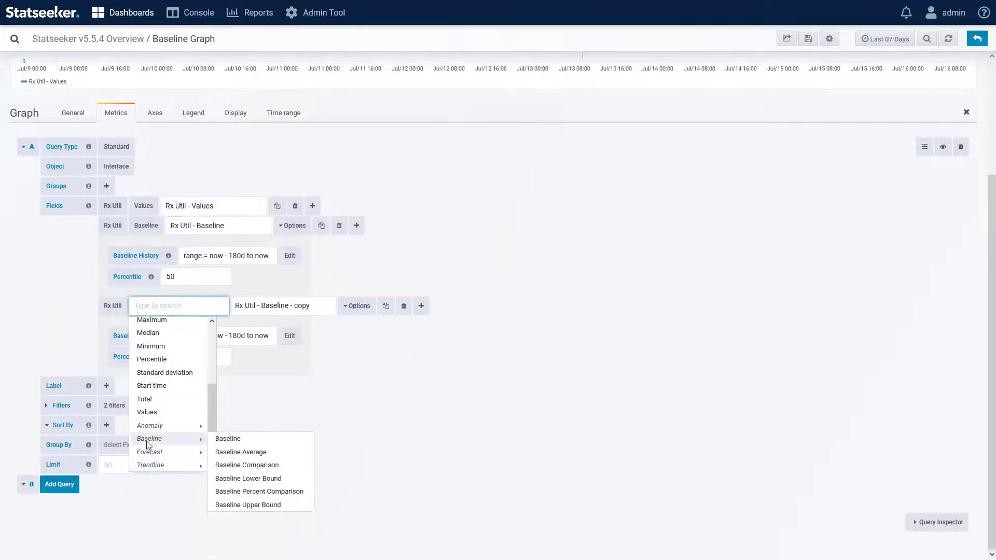
click(249, 507)
click(330, 368)
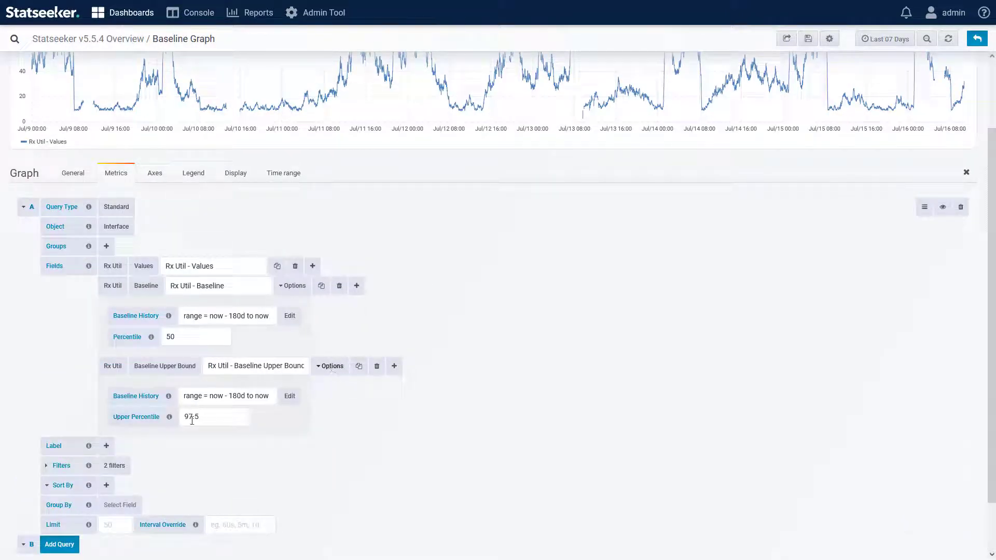
Duplicate the Upper Bound field and make the copy a Baseline Lower Bound (2.5) series.
click(358, 367)
scroll(282, 433, down, 3)
scroll(186, 363, down, 3)
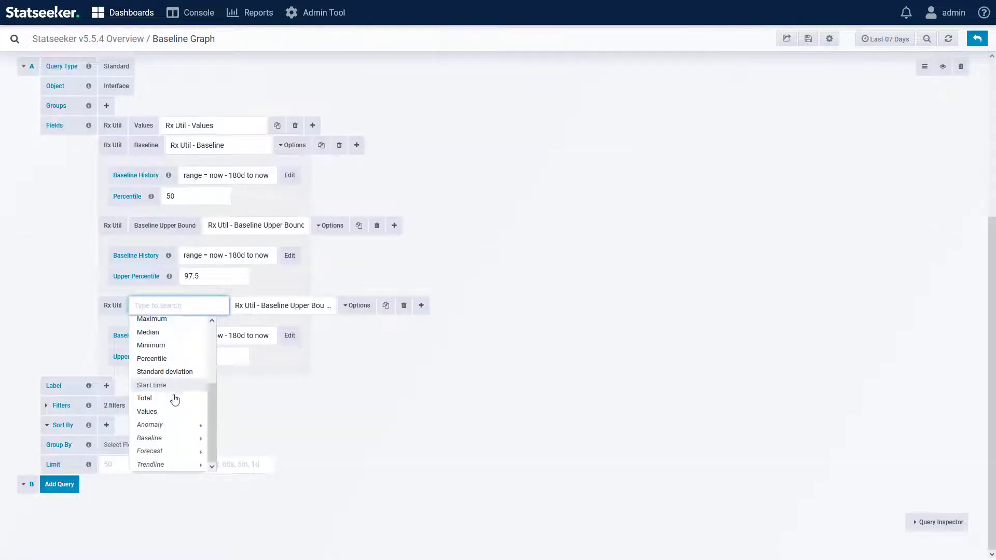
mouse_move(209, 438)
click(264, 478)
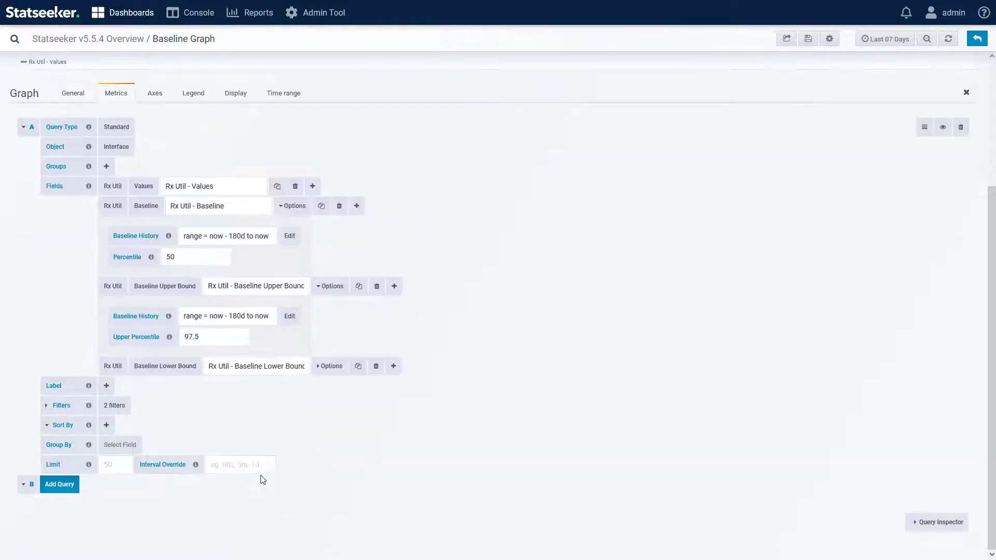
click(333, 366)
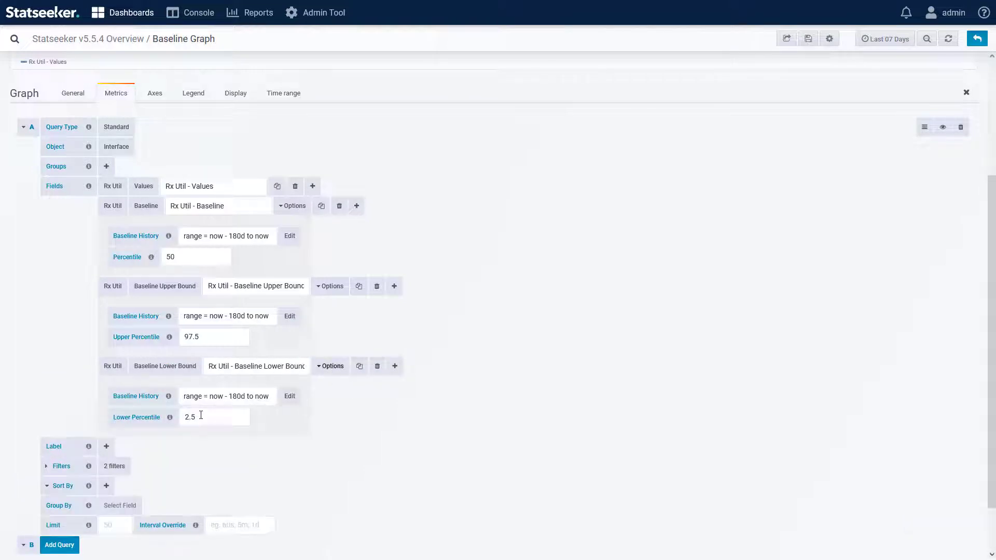
Shorten the names to Rx Util, Baseline, Upper Bound and Lower Bound, then refresh the graph.
drag(263, 366, 135, 385)
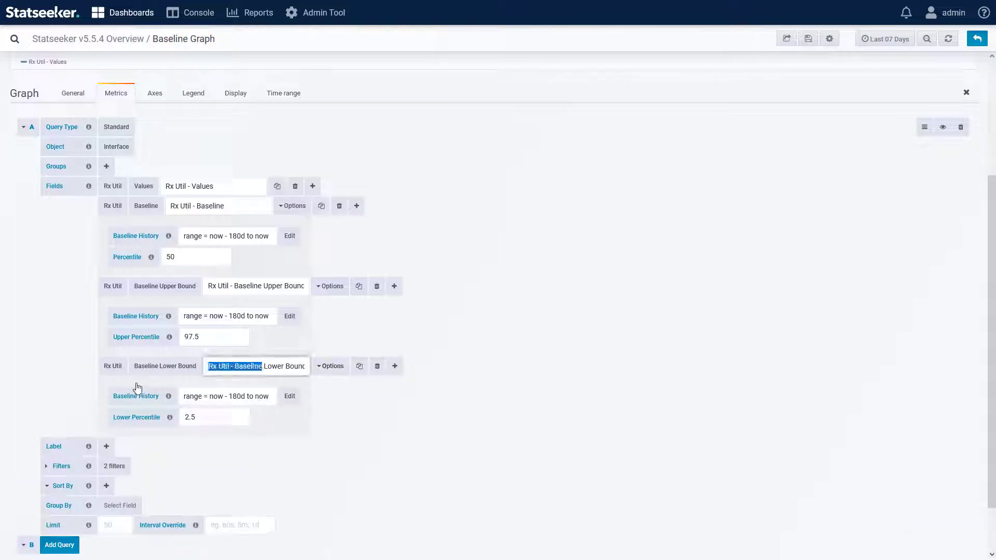
key(BackSpace)
drag(262, 285, 205, 286)
key(BackSpace)
click(198, 206)
key(BackSpace)
drag(198, 206, 215, 186)
key(BackSpace)
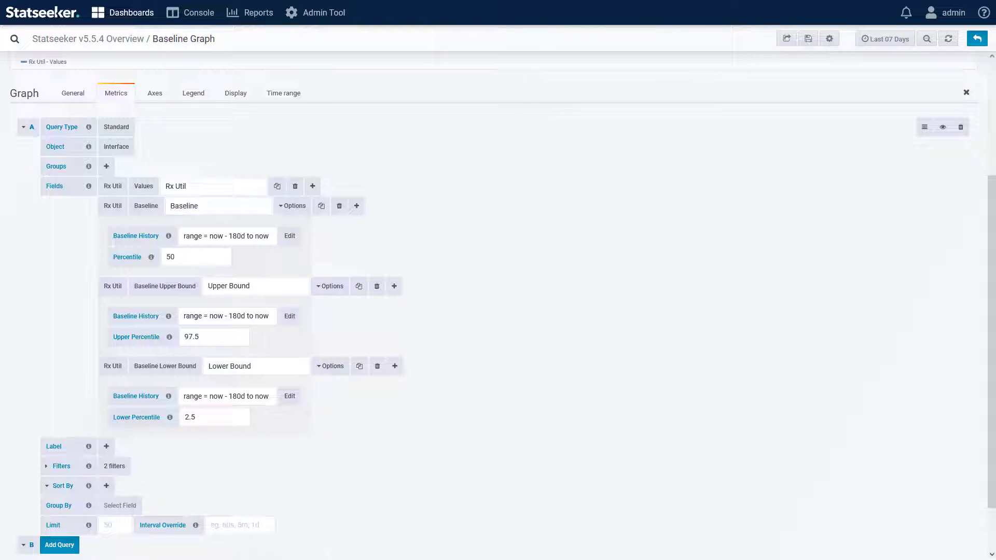
scroll(436, 278, up, 3)
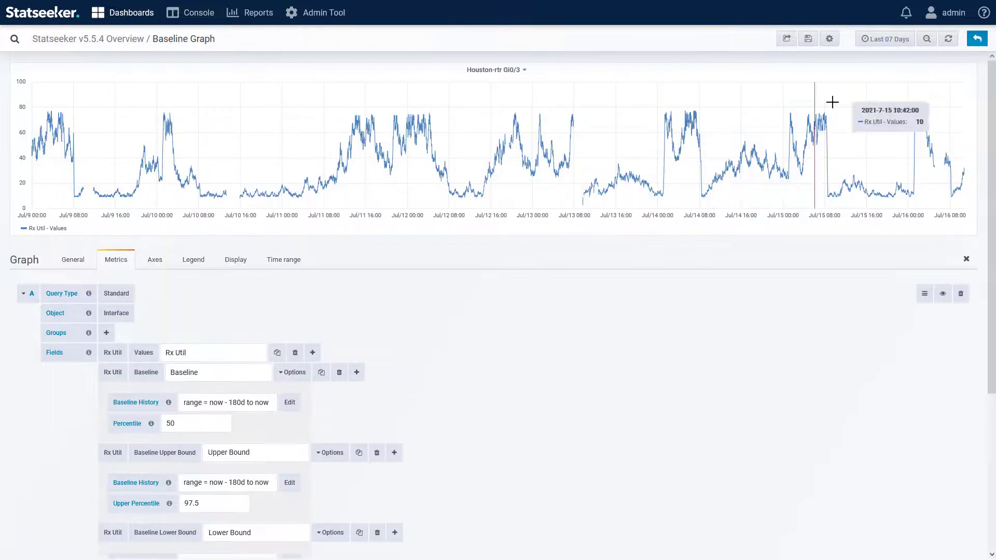
click(950, 40)
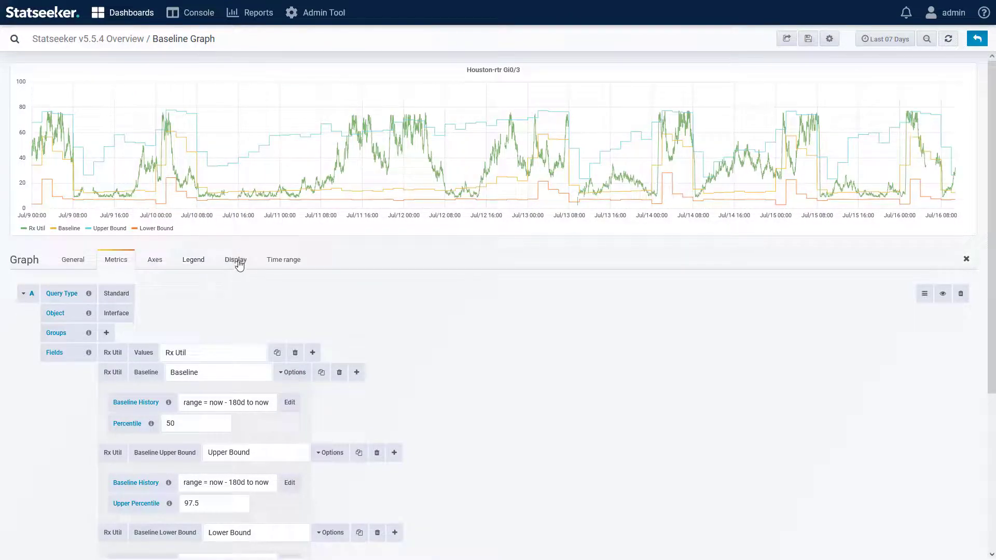
Add a series override for Baseline that turns its solid line off.
click(236, 260)
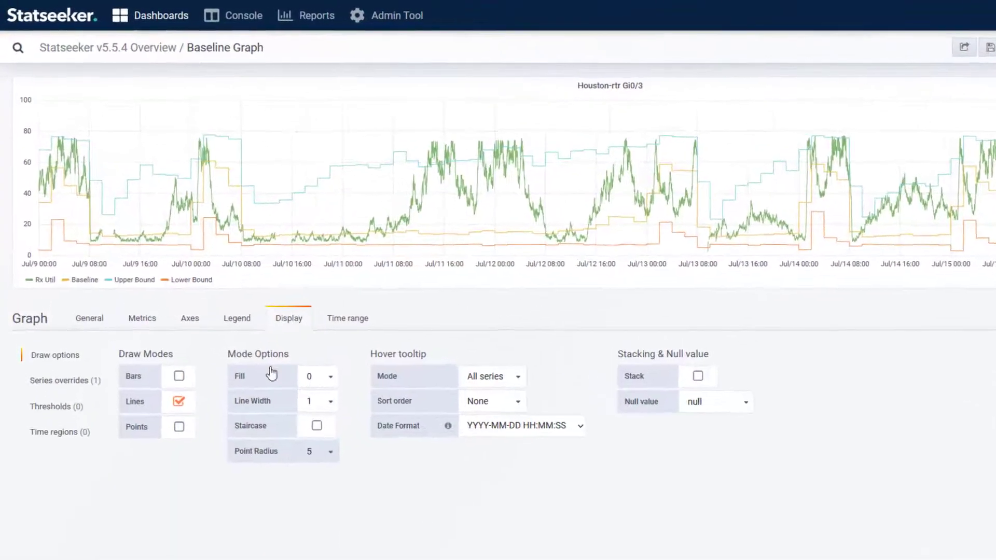
click(67, 395)
click(249, 385)
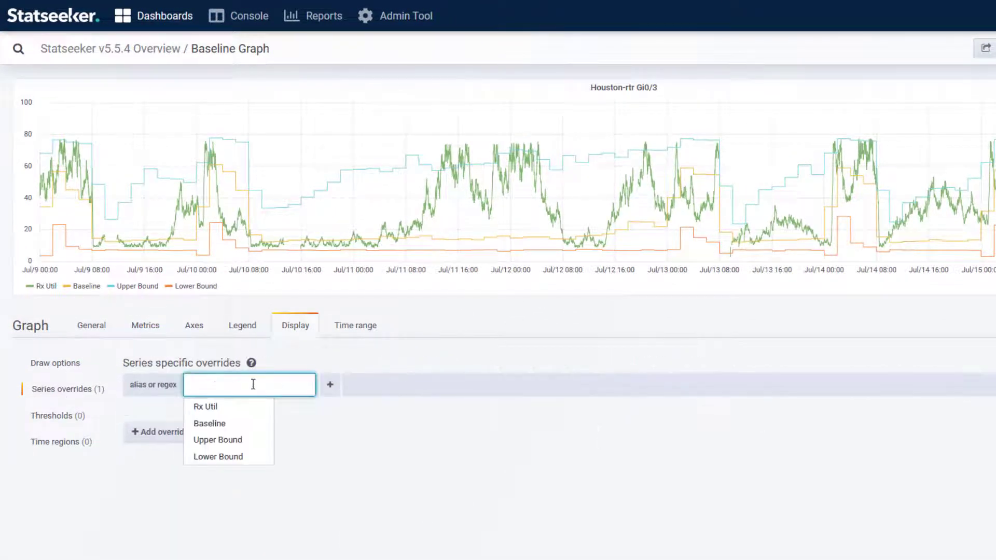
click(240, 424)
click(330, 384)
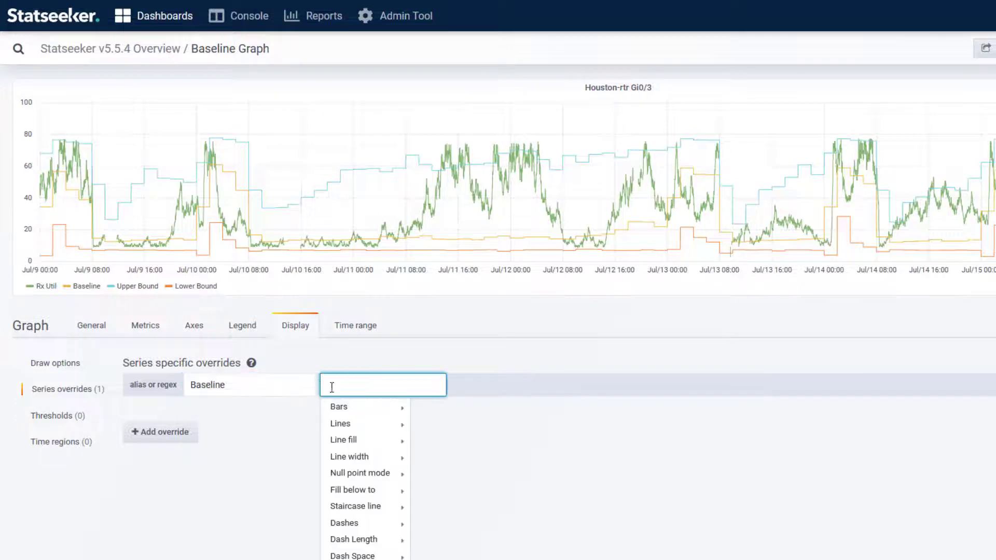
click(429, 424)
Draw Baseline as dashes with dash length 3 and dash space 3.
click(395, 385)
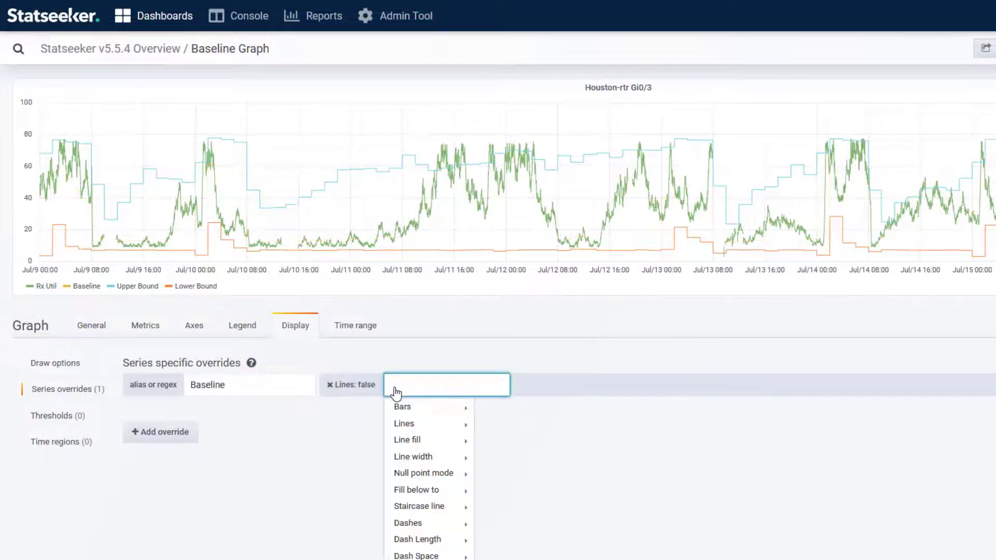
mouse_move(451, 529)
click(491, 507)
click(451, 385)
mouse_move(529, 540)
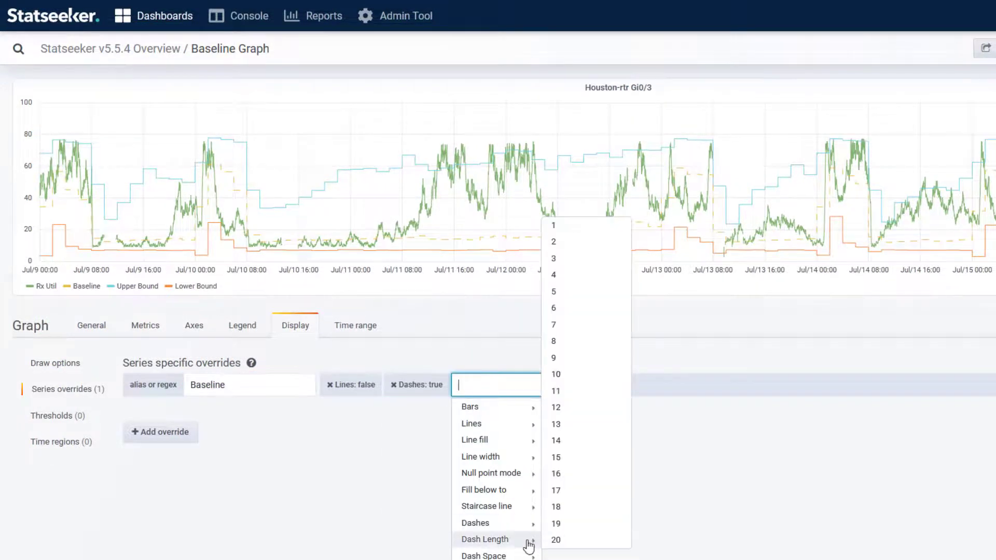
click(541, 255)
click(523, 373)
mouse_move(586, 533)
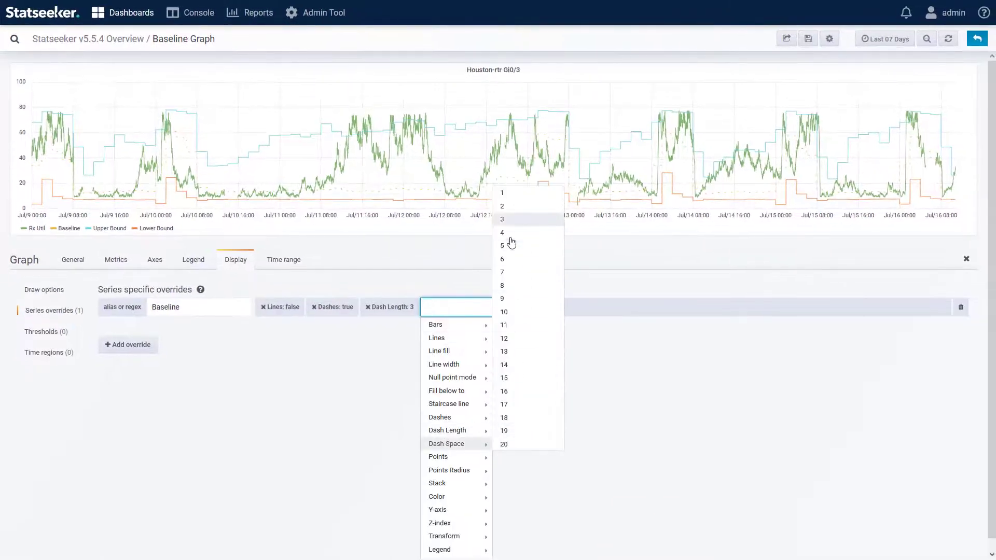
click(610, 283)
Give the Baseline line width 3 and the orange colour #ef843c.
click(486, 312)
mouse_move(566, 368)
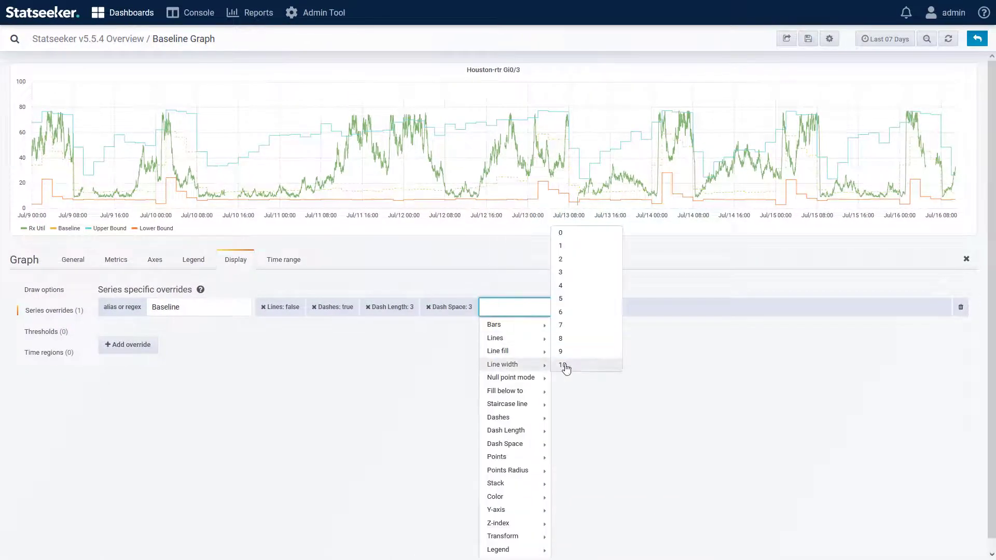
click(560, 278)
click(542, 308)
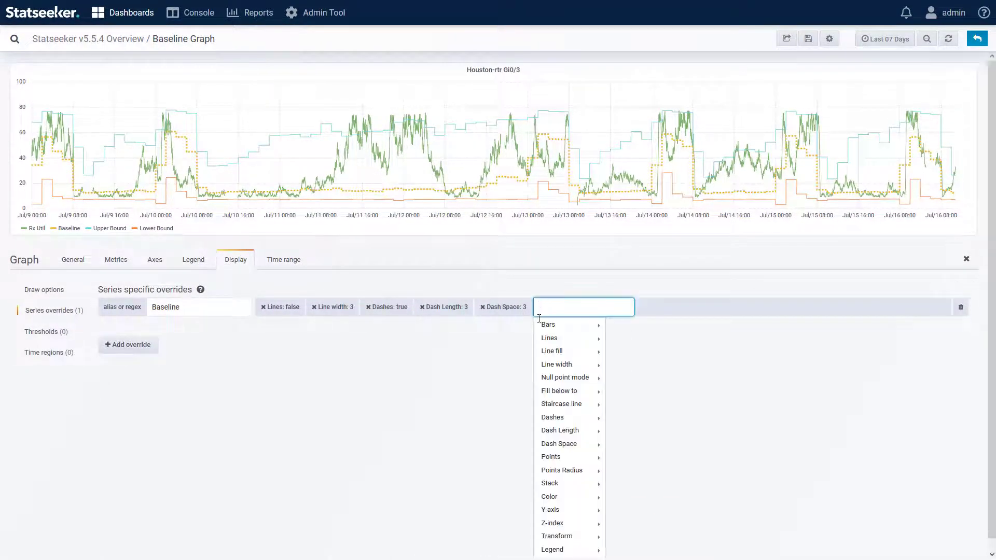
mouse_move(581, 494)
click(612, 493)
click(508, 243)
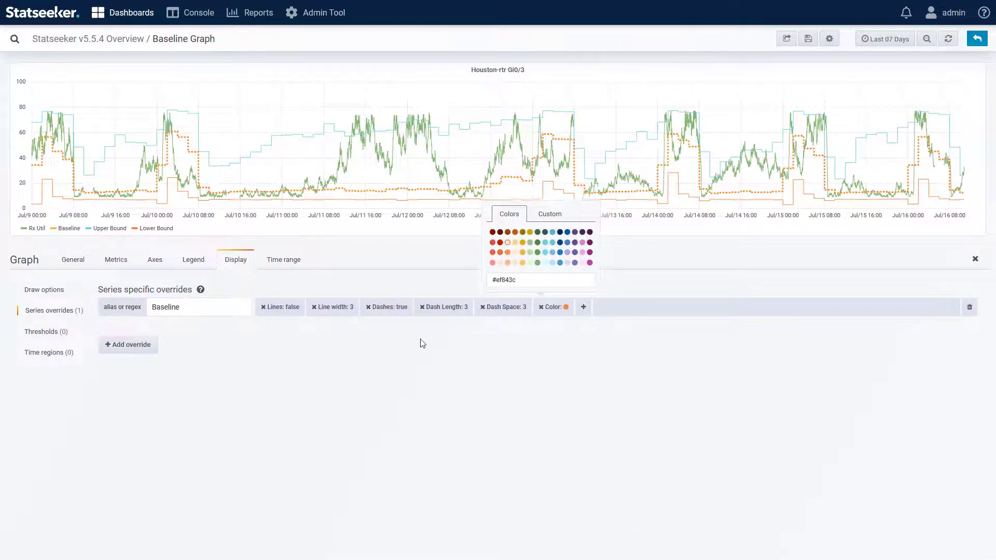
Add a second series override that colours Lower Bound orange.
click(125, 346)
click(178, 329)
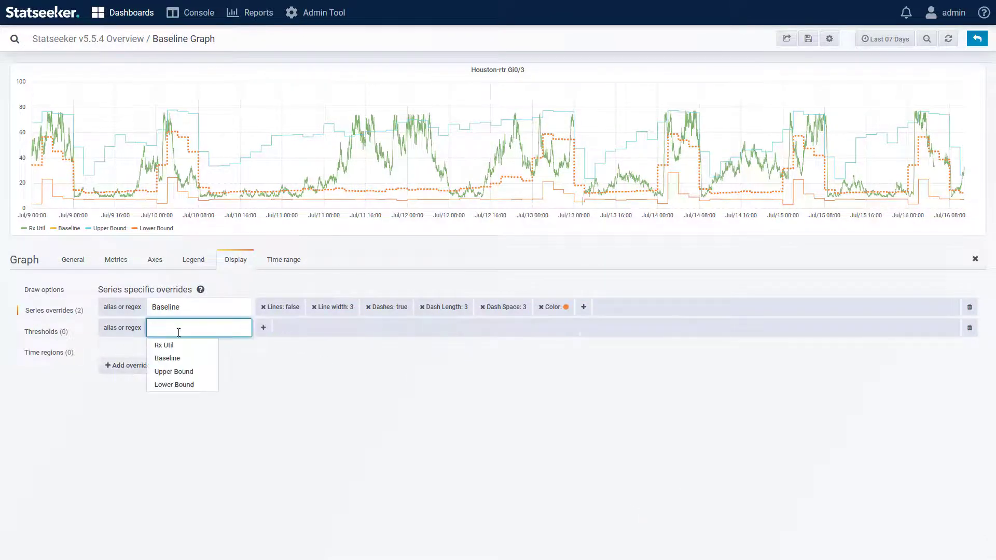
click(186, 384)
click(263, 327)
mouse_move(290, 517)
click(351, 521)
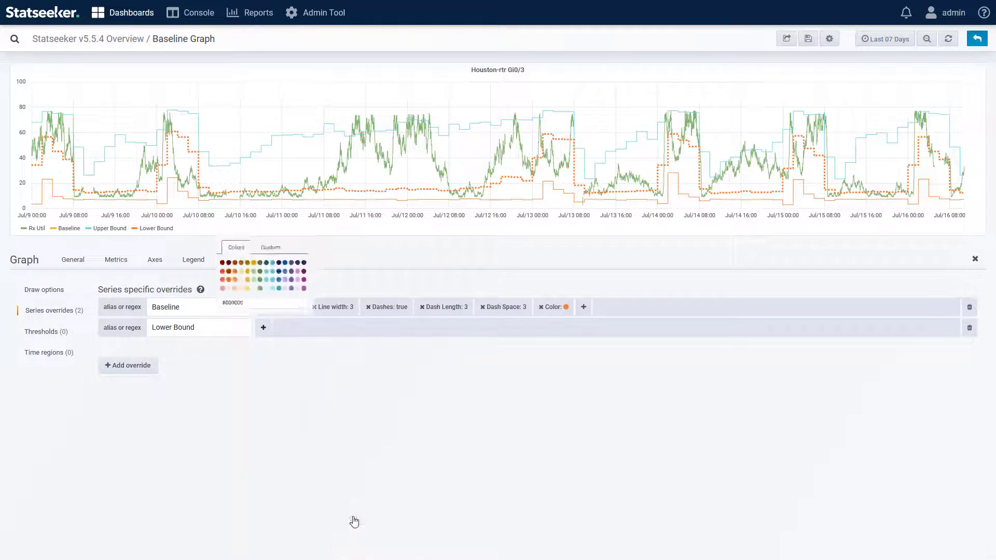
click(233, 269)
Add an Upper Bound override coloured orange that fills down to Lower Bound.
click(131, 370)
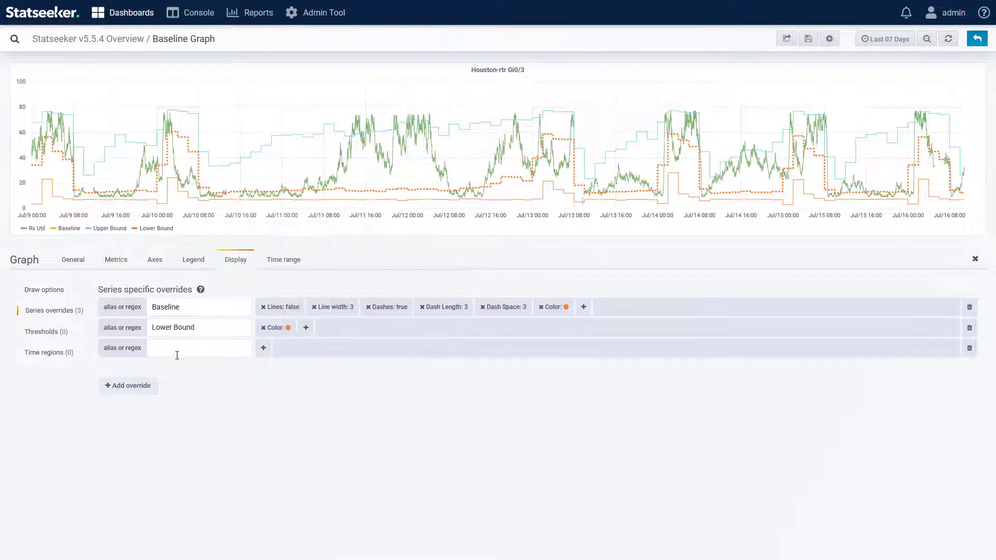
click(178, 349)
click(187, 391)
click(263, 348)
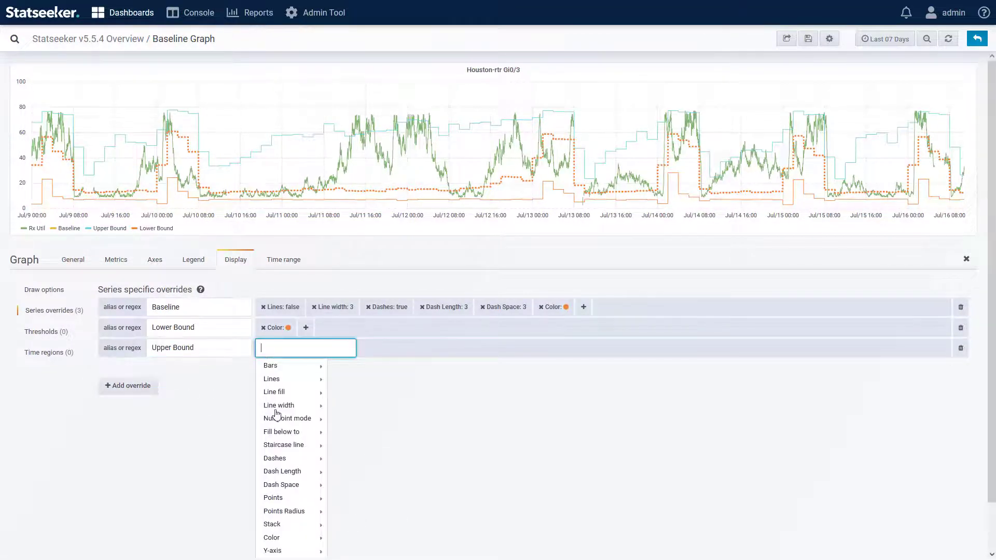
mouse_move(269, 537)
click(351, 538)
click(231, 283)
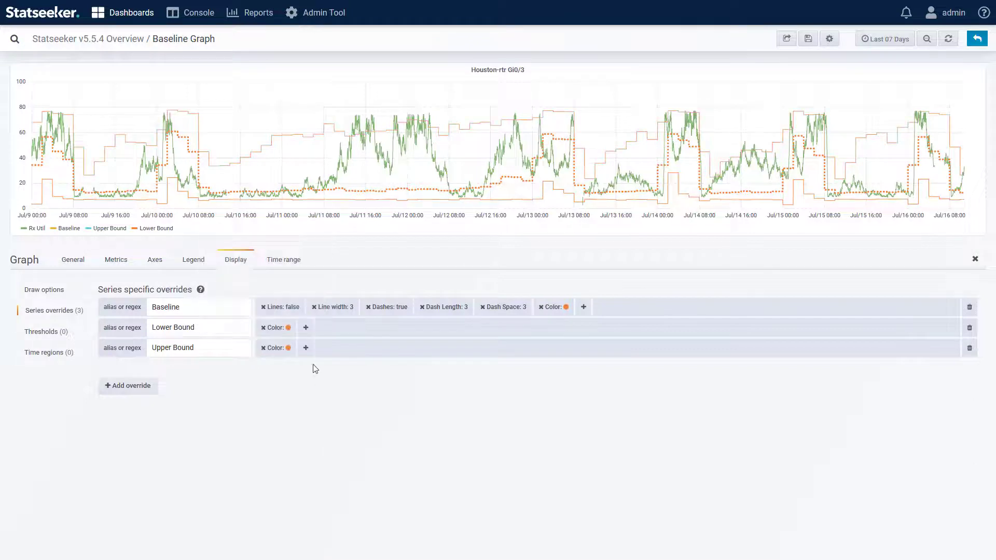
click(306, 348)
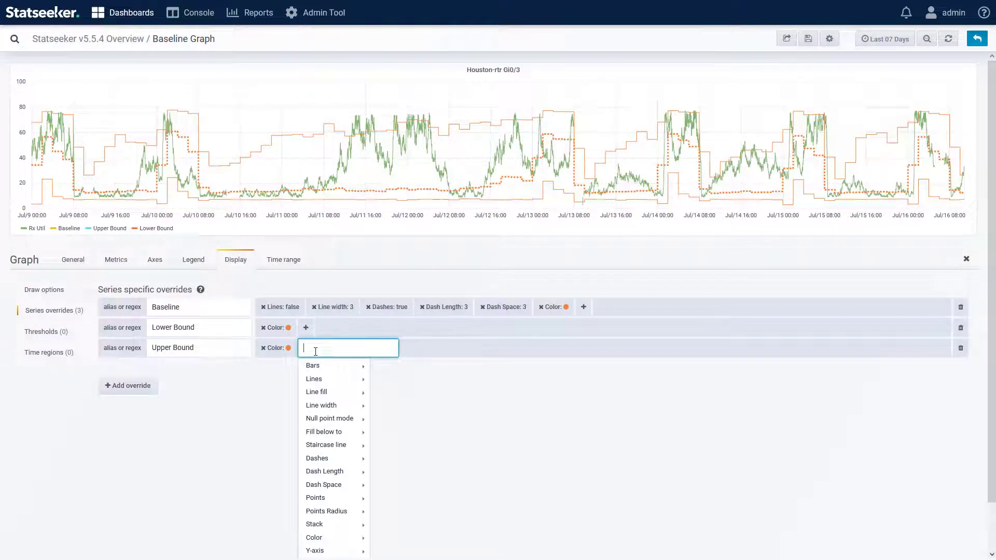
mouse_move(365, 433)
click(413, 435)
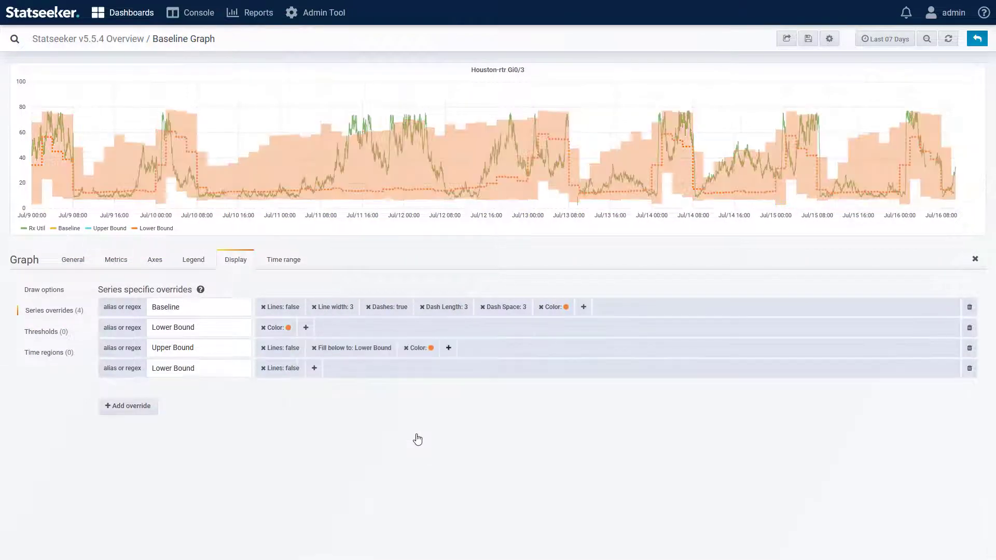
Turn the Rx Util line blue and return to the dashboard.
click(23, 229)
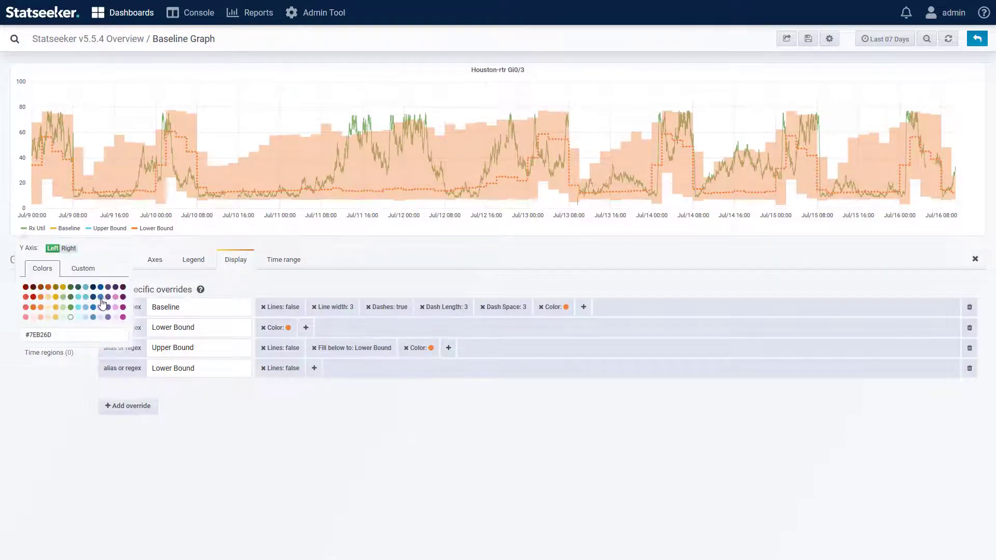
click(101, 298)
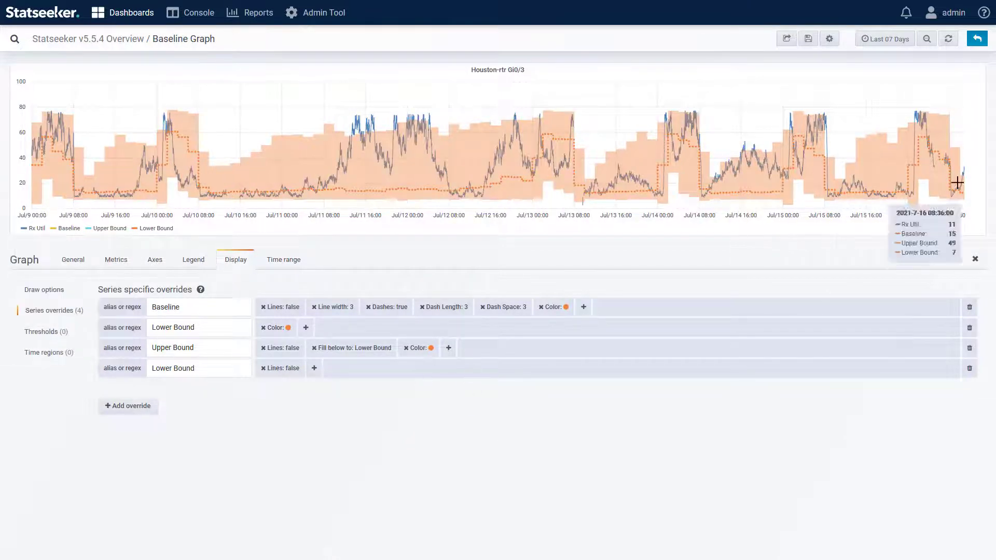
click(976, 43)
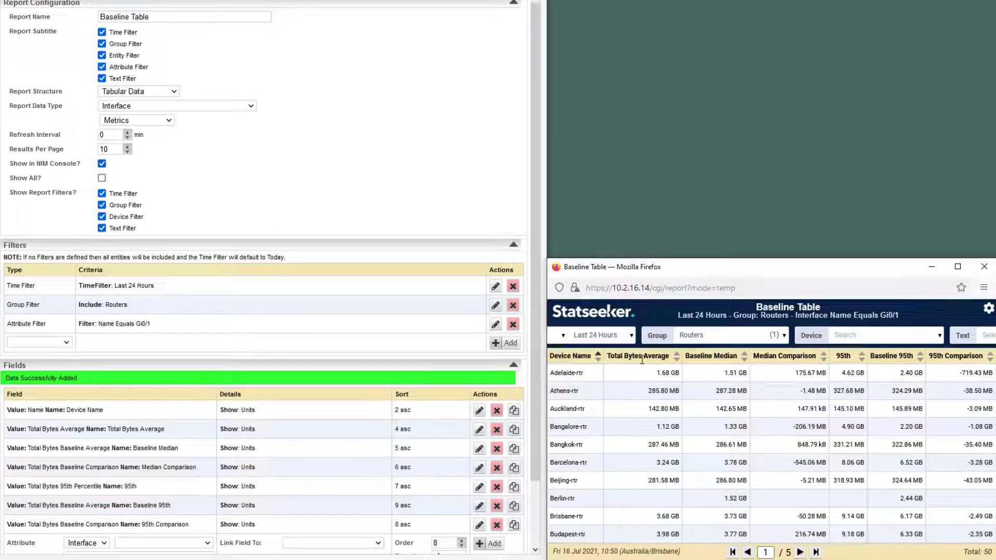
Check the Total Bytes Average and Baseline Median field settings, then open Median Comparison for editing.
click(480, 429)
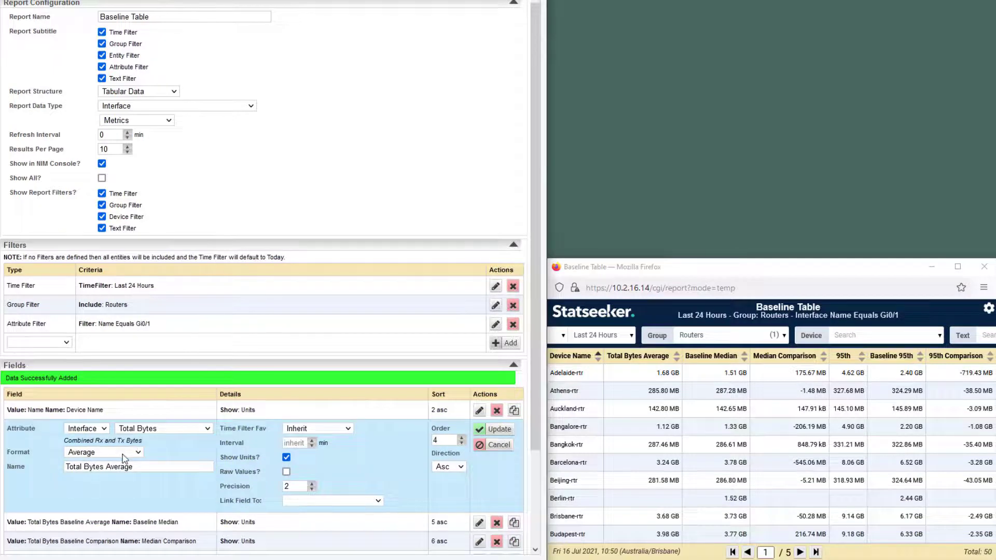
click(493, 429)
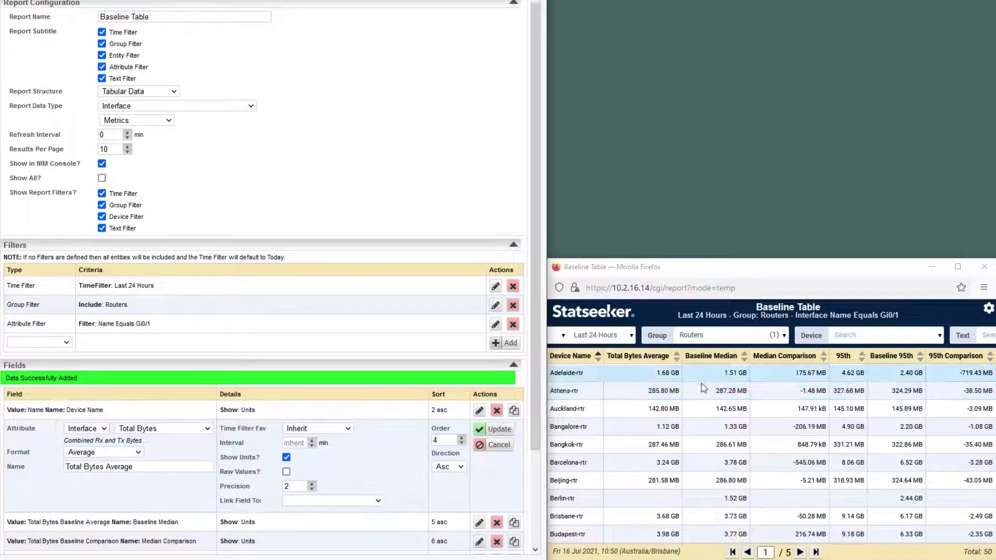
click(479, 448)
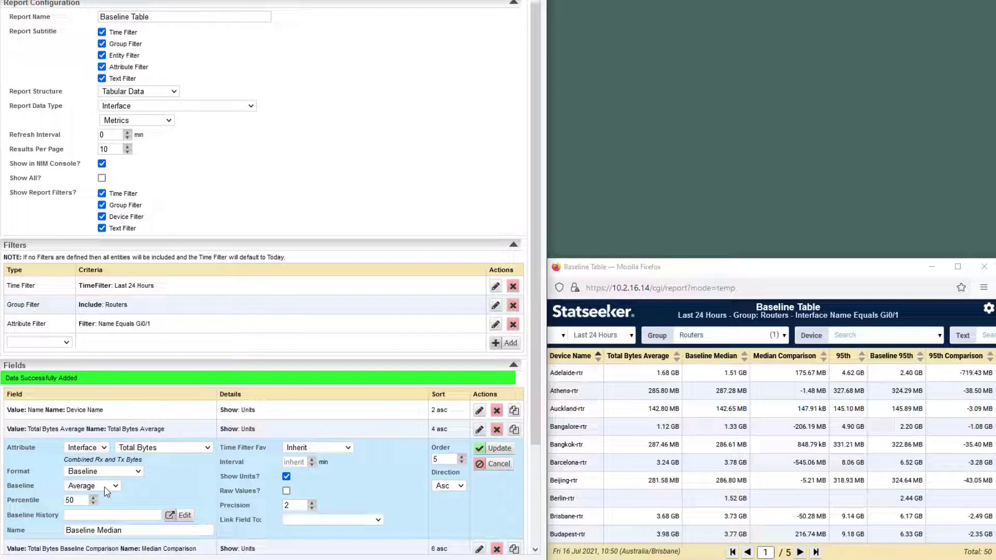
click(485, 451)
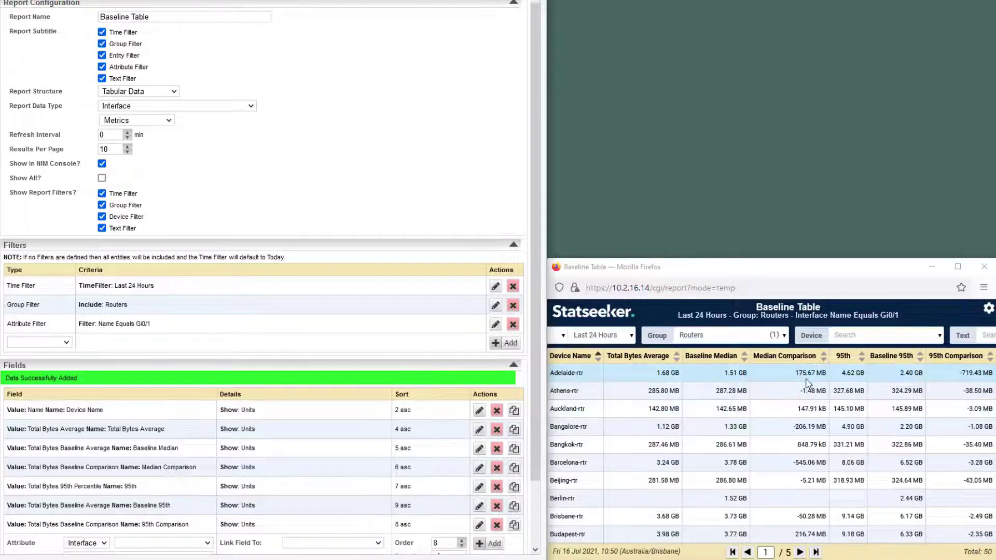
click(480, 469)
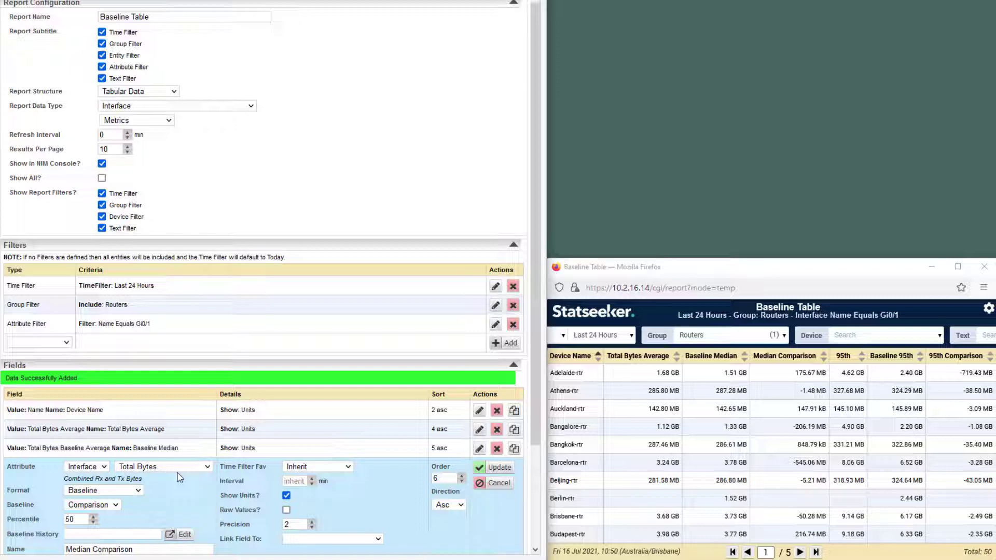
Close Median Comparison and check the 95th and Baseline 95th field settings.
click(492, 467)
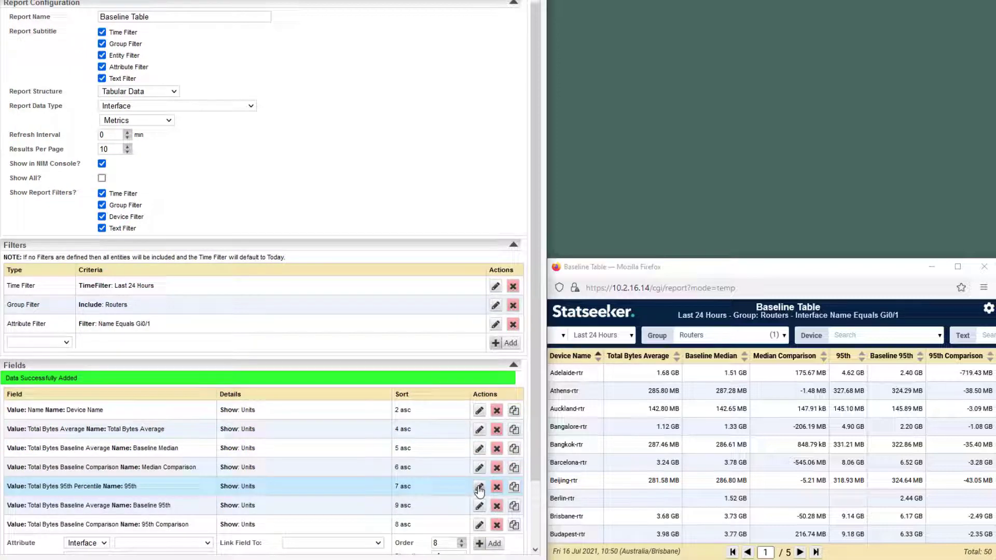
click(480, 488)
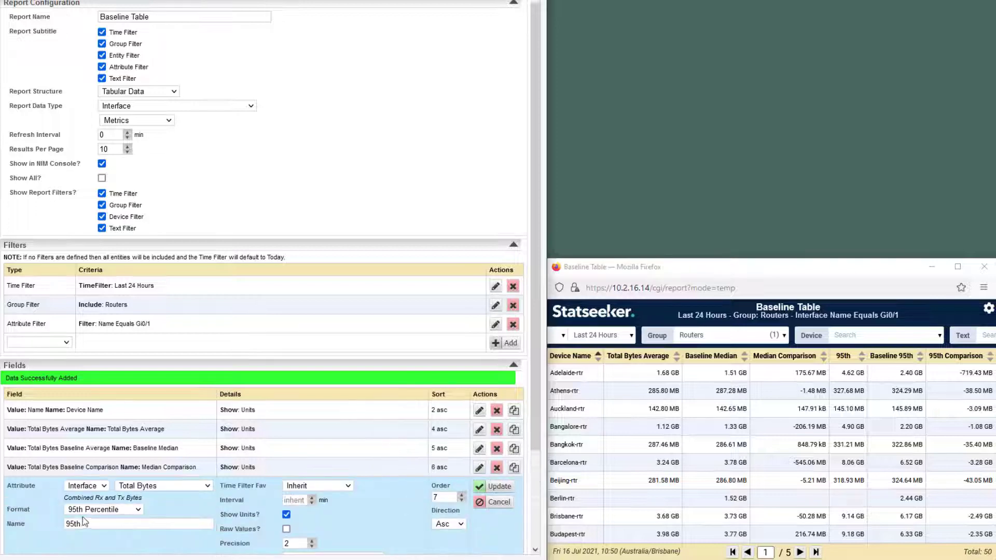
click(479, 487)
click(480, 506)
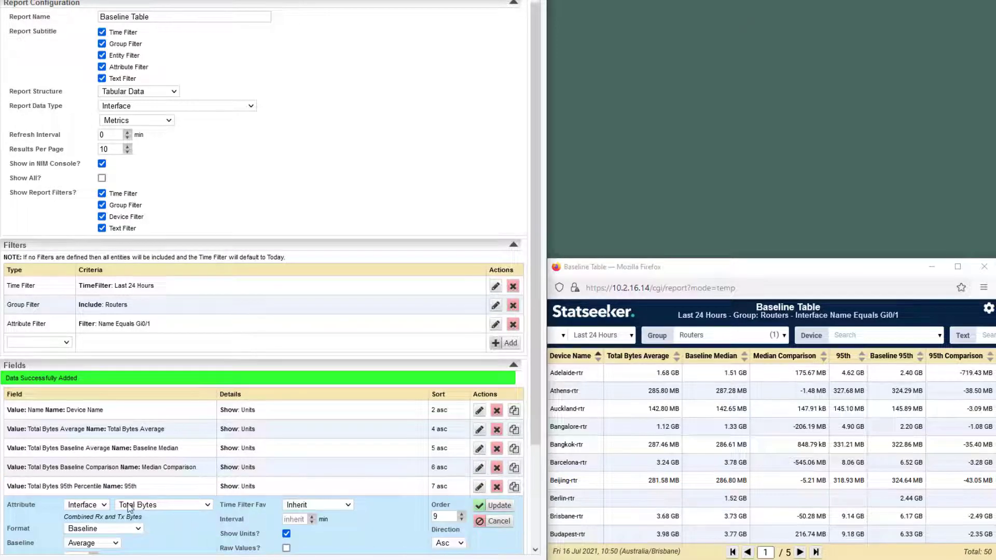
scroll(207, 484, down, 2)
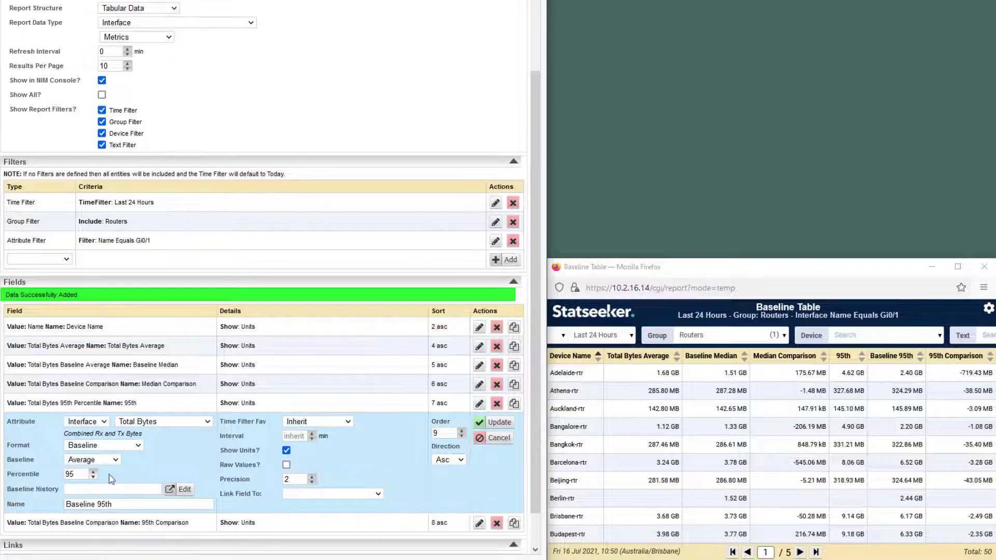
click(482, 423)
Inspect the 95th Comparison field settings and bring the Baseline Table report window forward.
click(479, 453)
scroll(104, 446, down, 1)
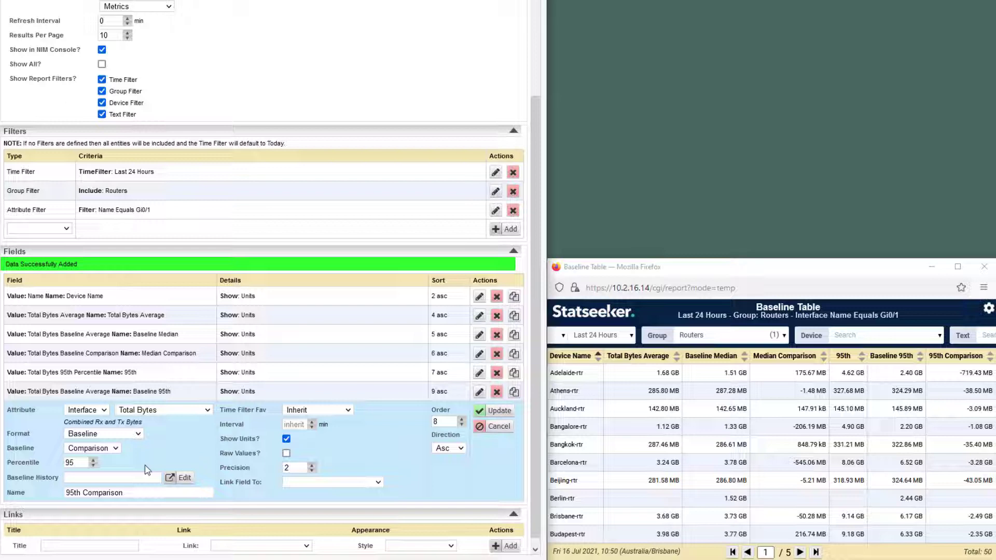
click(893, 277)
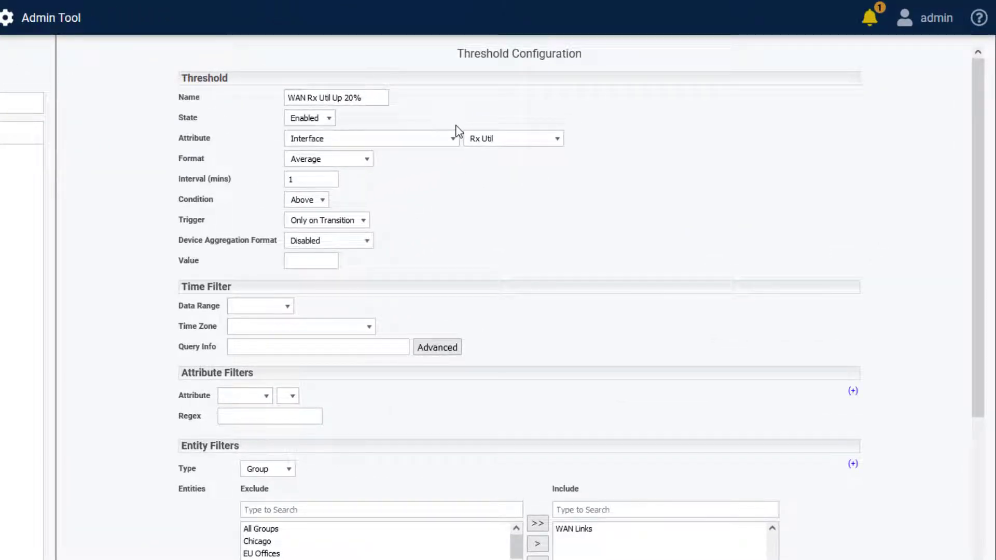
Set the threshold format to Baseline > Comparison with a value of 20.
click(366, 159)
click(325, 371)
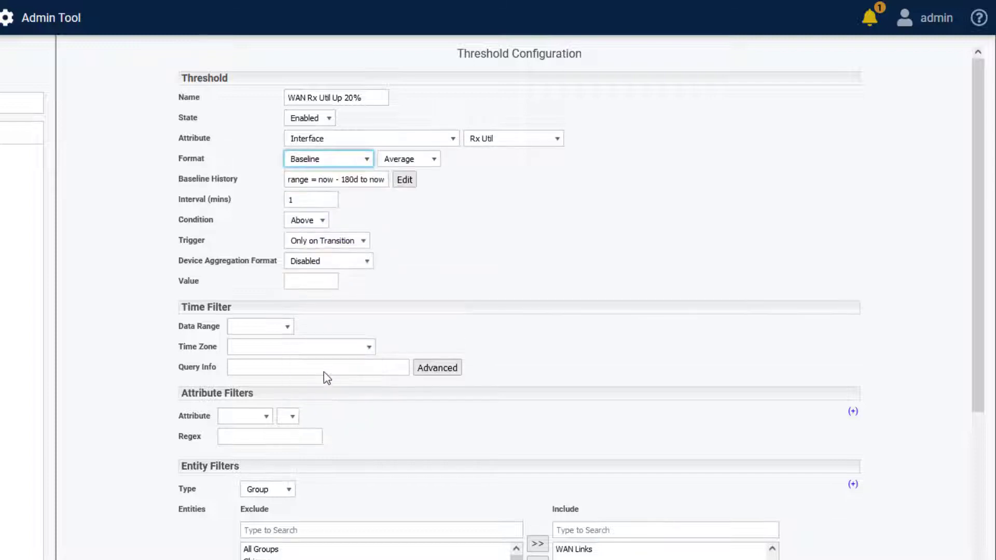
click(409, 160)
click(410, 200)
click(314, 280)
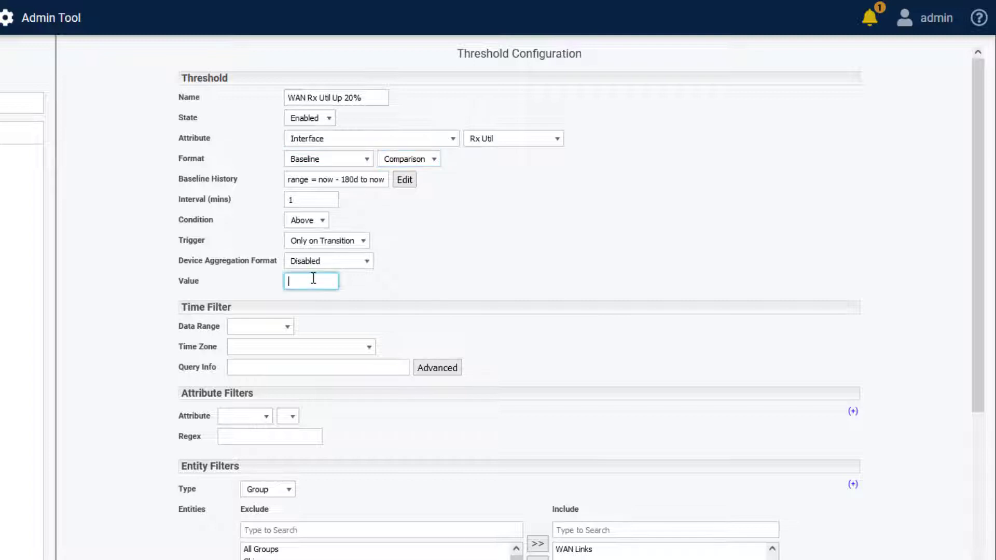
text(20)
click(454, 269)
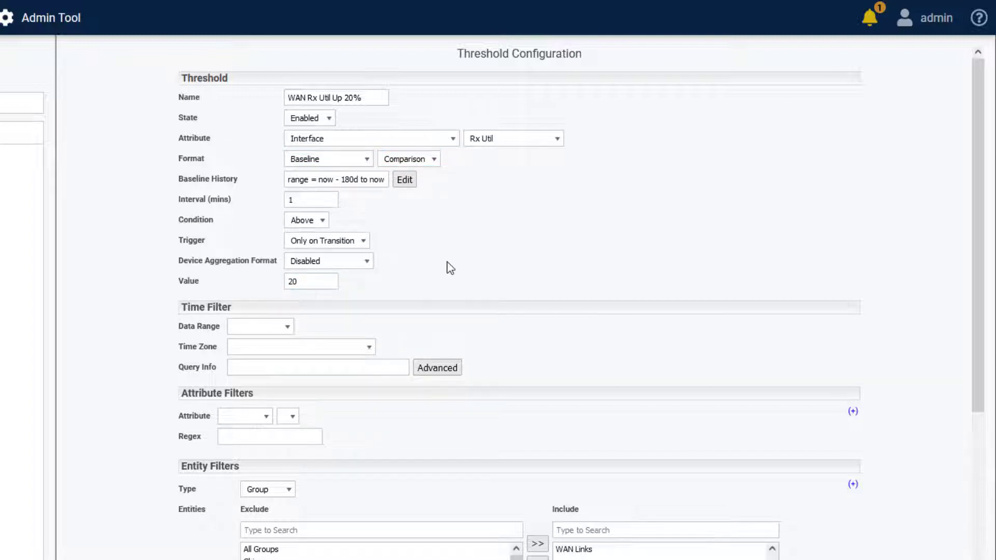
Set the data range to the last 15 minutes and the interval to 5 minutes.
click(284, 326)
click(249, 406)
click(332, 328)
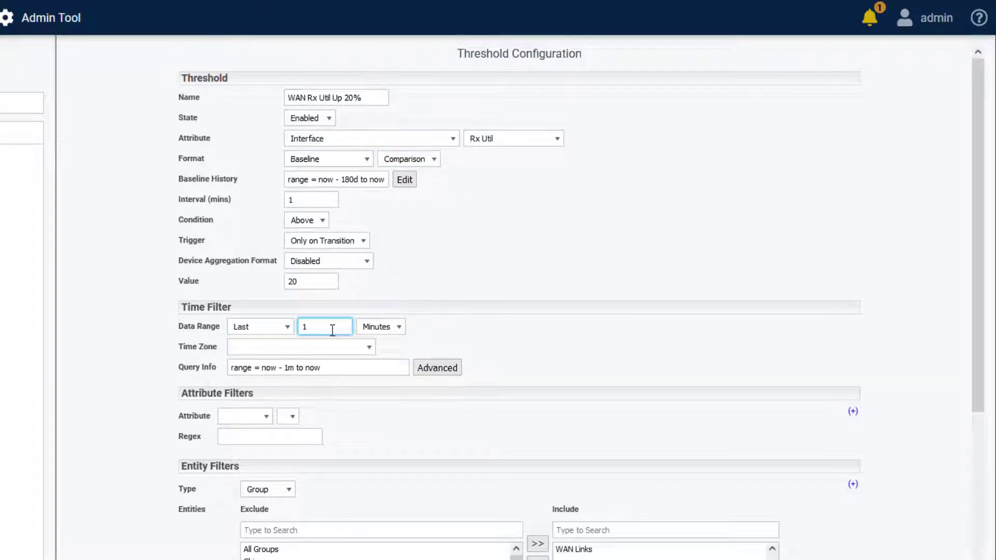
text(5)
click(421, 244)
drag(308, 200, 285, 207)
text(5)
click(513, 224)
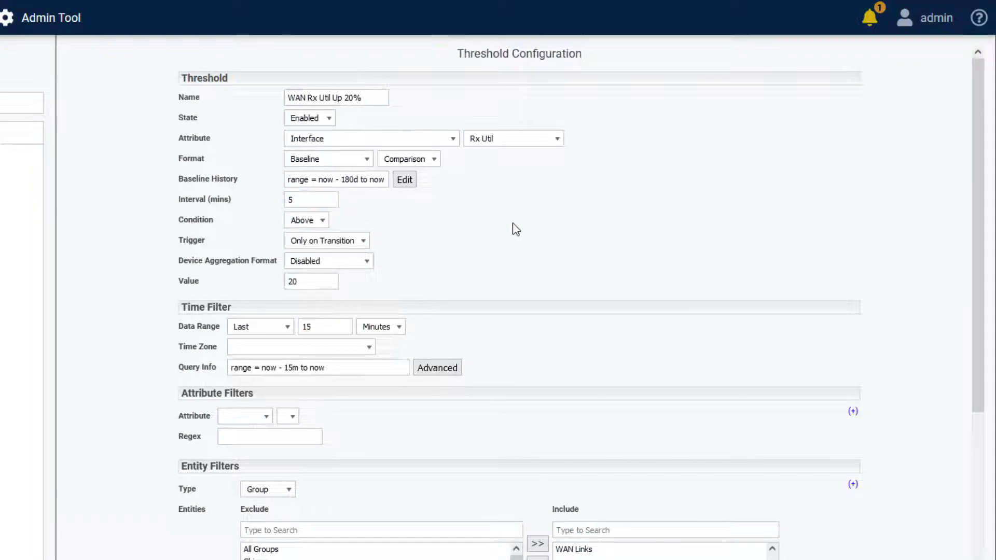